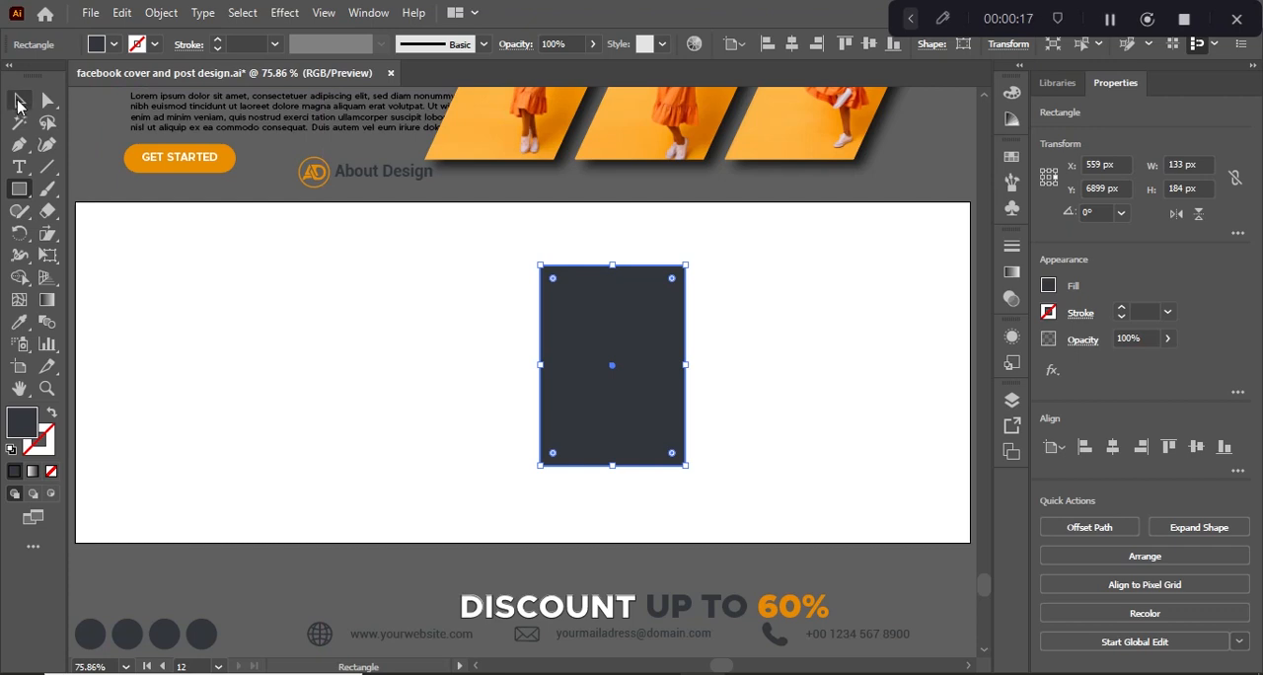
Duplicate the dark rectangle twice to form an evenly spaced row of three, and shift the row fully inside the artboard.
left_click(19, 100)
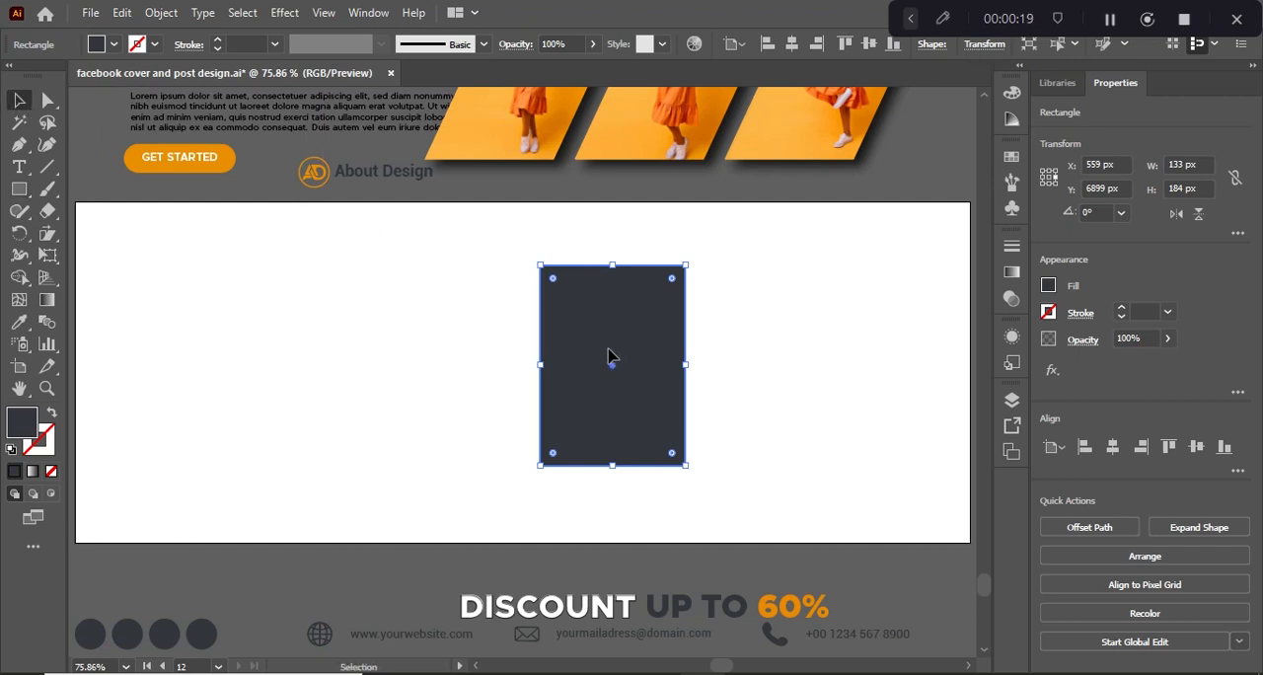
left_click_drag(609, 355, 772, 349)
key("ctrl+d")
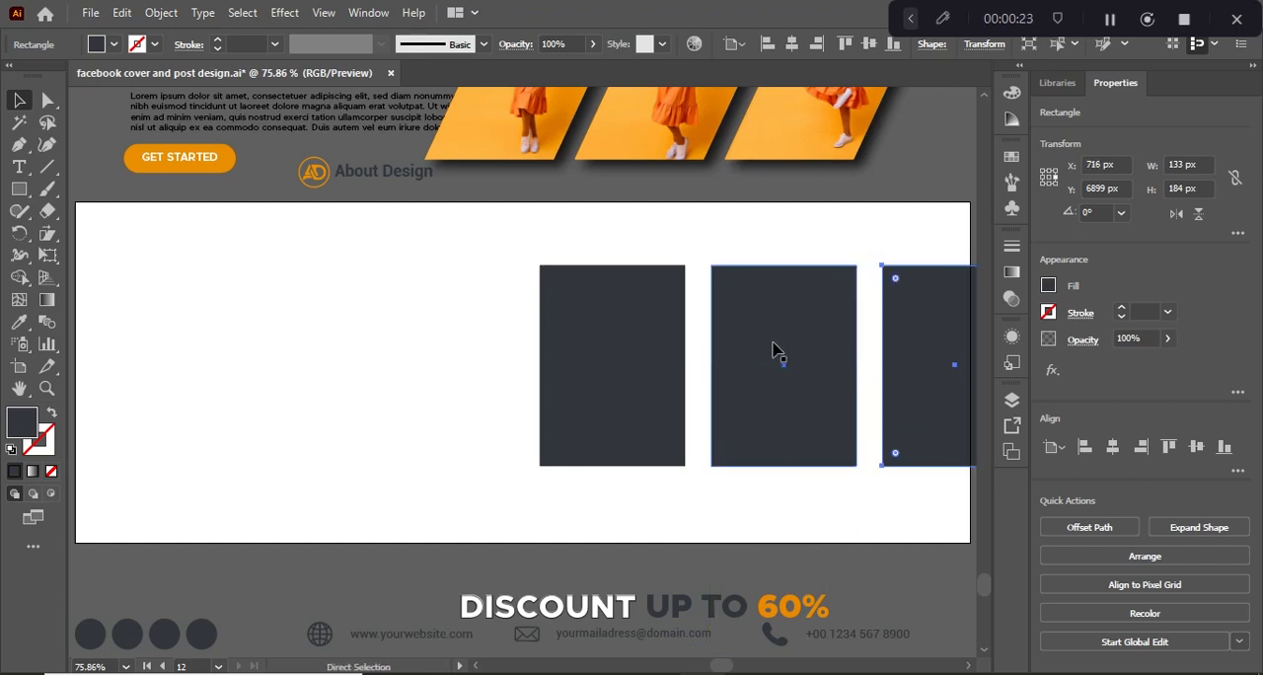
left_click_drag(470, 365, 927, 360)
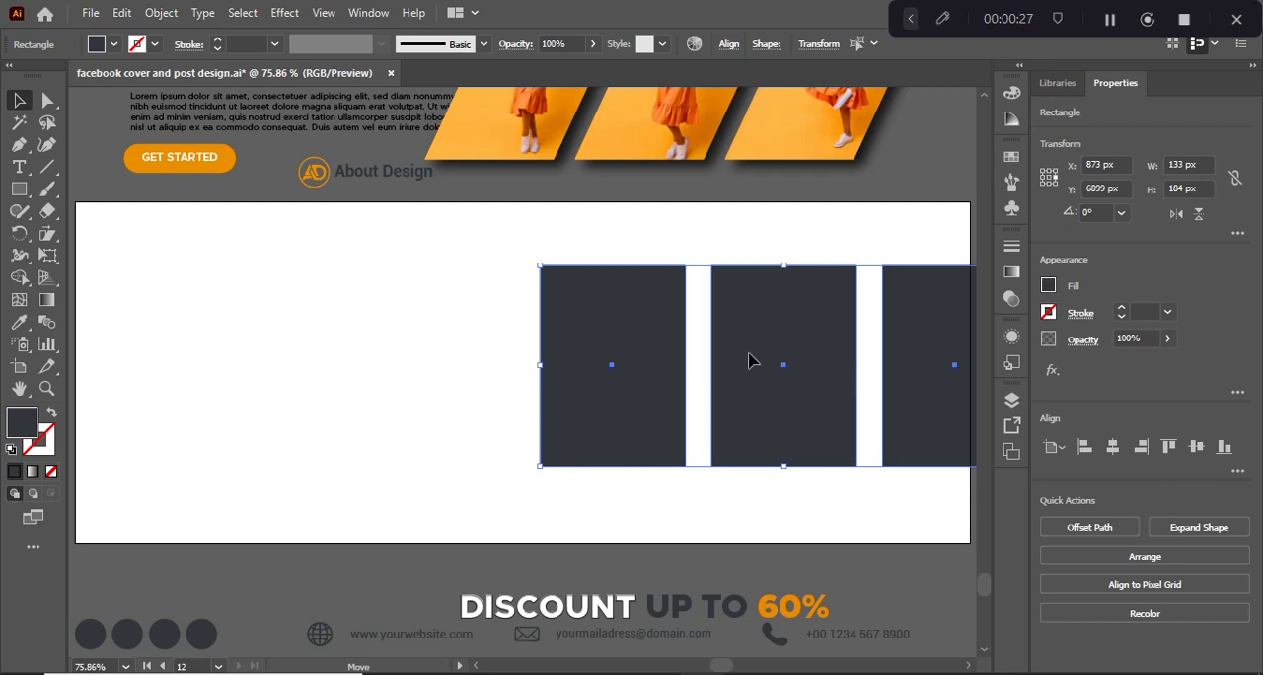
left_click_drag(789, 361, 692, 359)
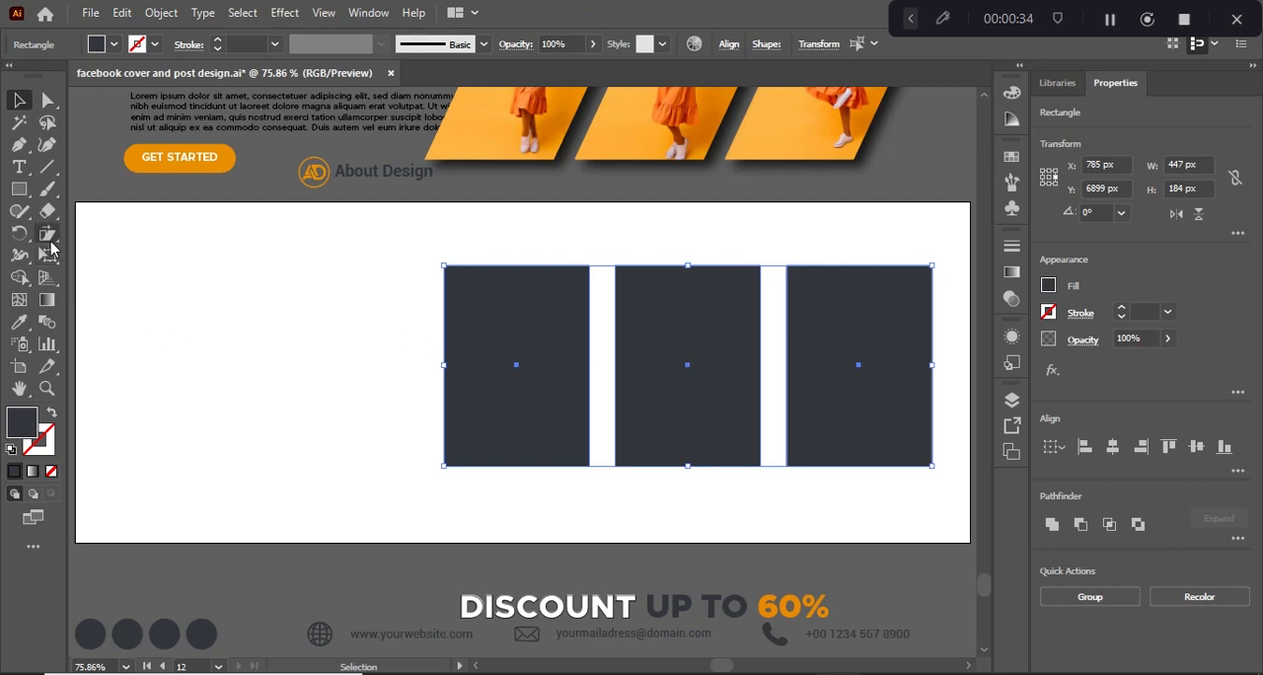
Shear the three rectangles horizontally by 25° around the middle rectangle's center to make slanted parallelograms.
left_click_drag(52, 249, 119, 254)
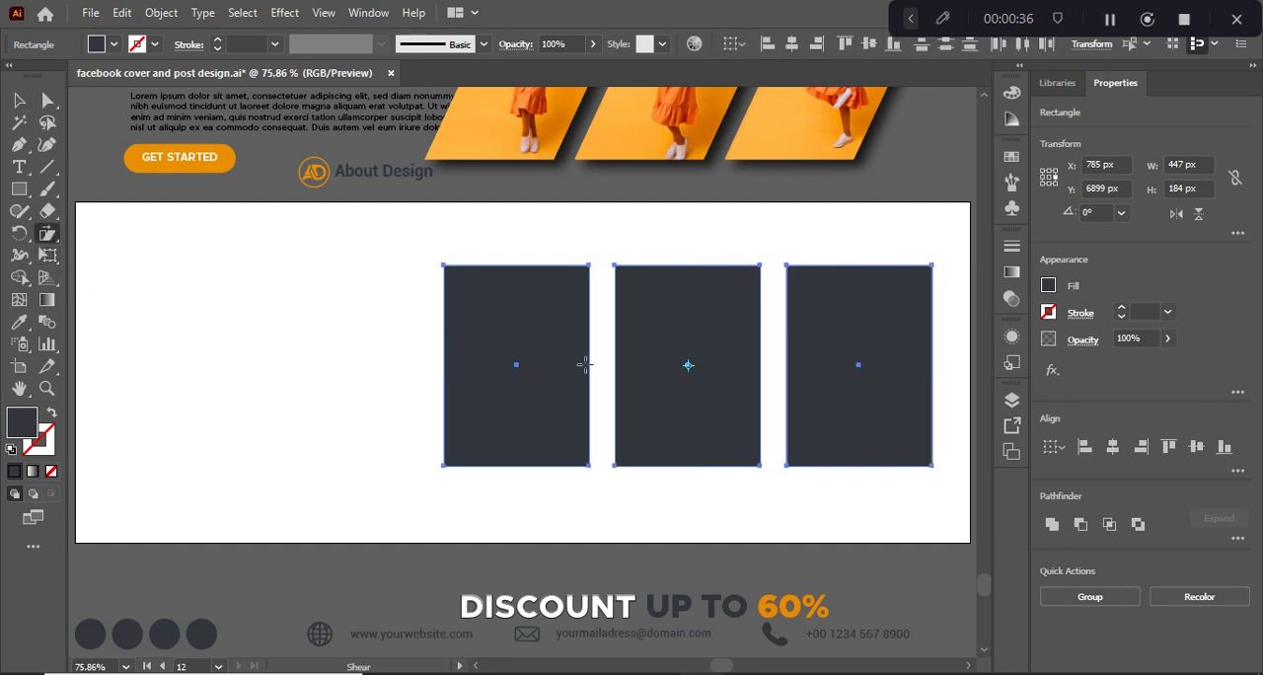
left_click(689, 365, "alt")
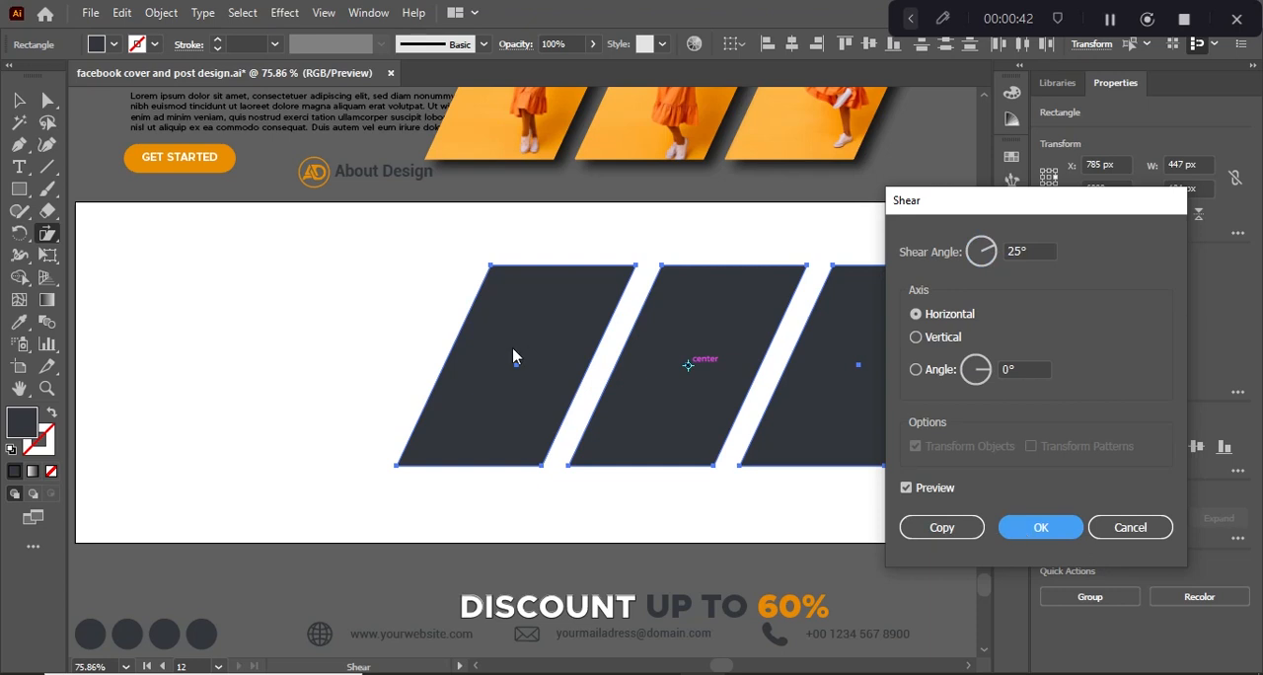
key("Return")
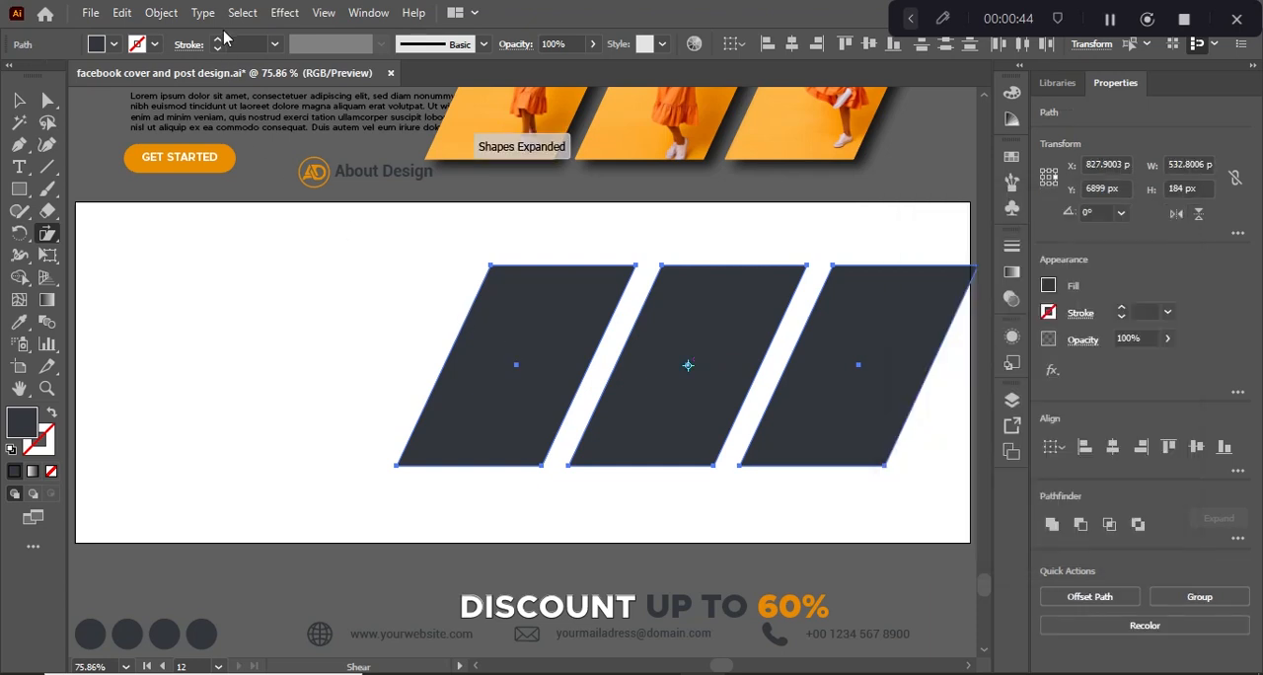
left_click(283, 14)
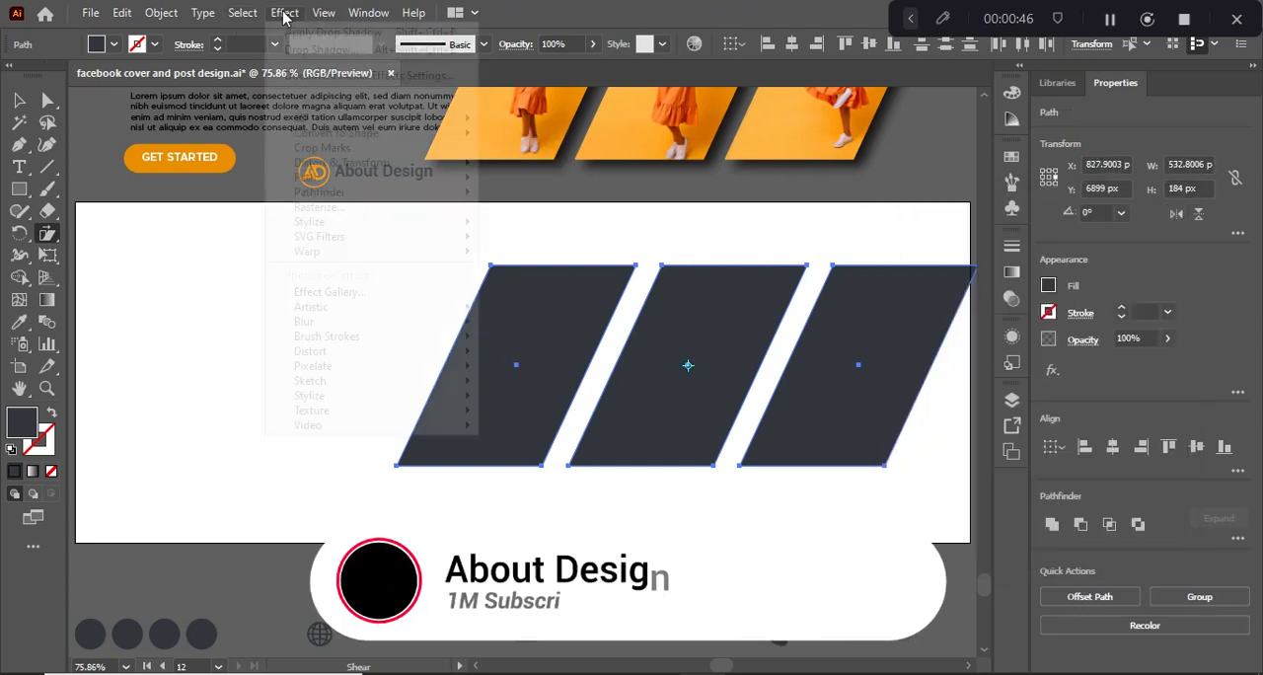
left_click(197, 234)
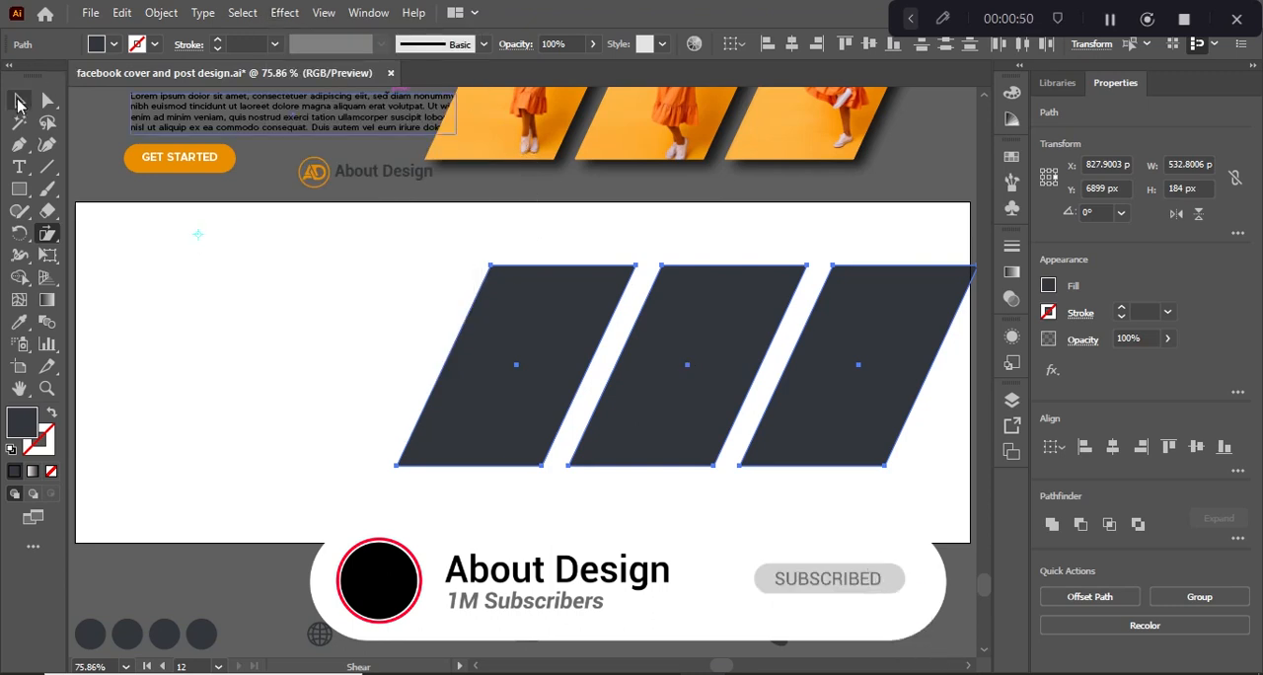
Release the clipping mask of the first photo in the row above the artboard.
left_click(17, 101)
left_click(508, 160)
right_click(508, 160)
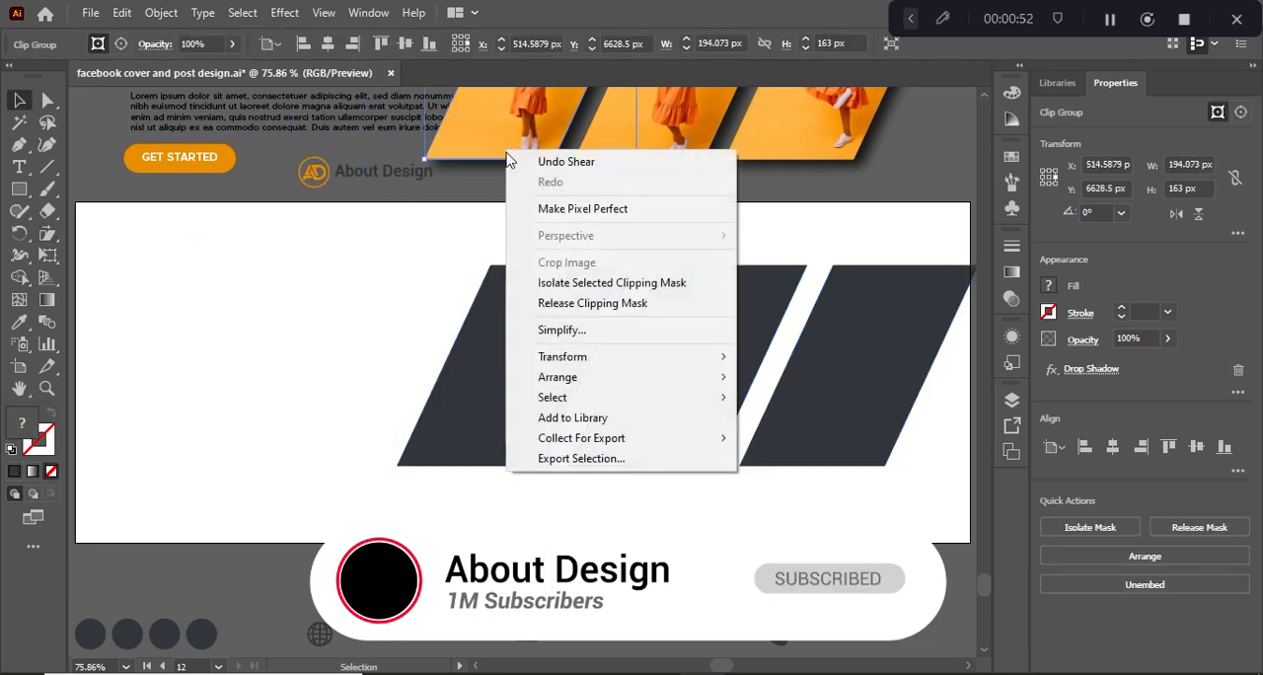
left_click(572, 303)
left_click(468, 180)
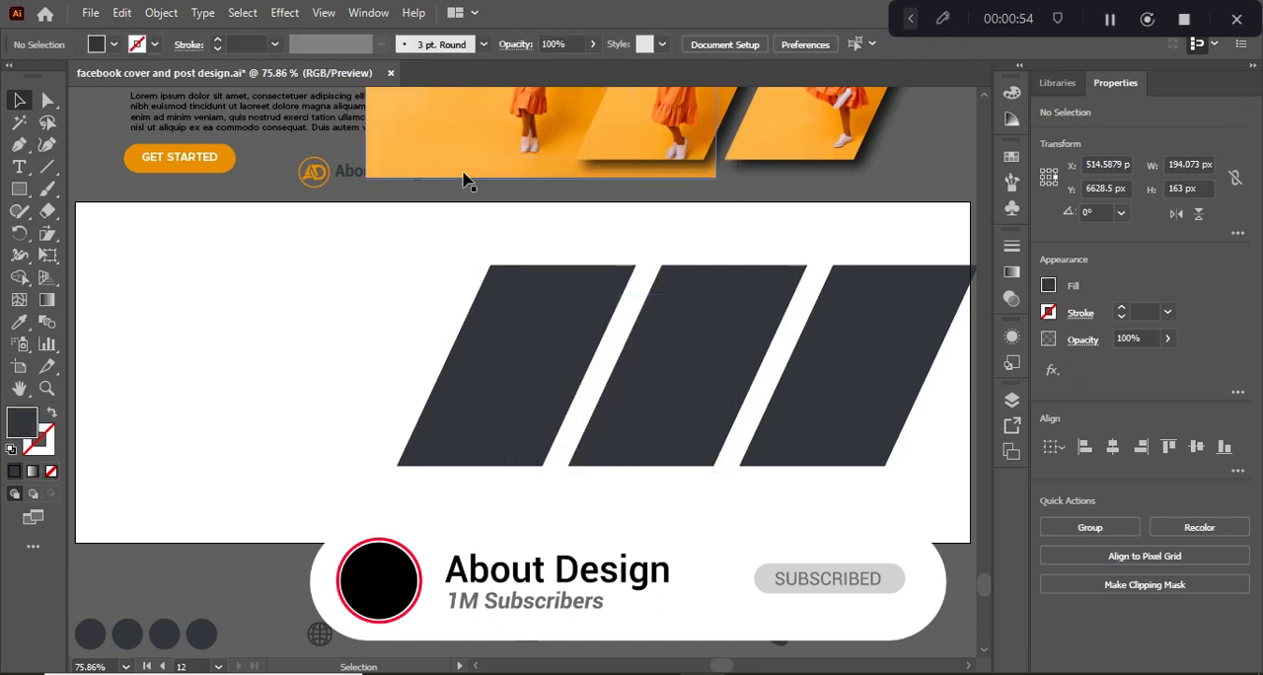
Center the released photo on the first parallelogram as key object and clip it into that shape with a clipping mask.
left_click(462, 178)
left_click(496, 350, "shift")
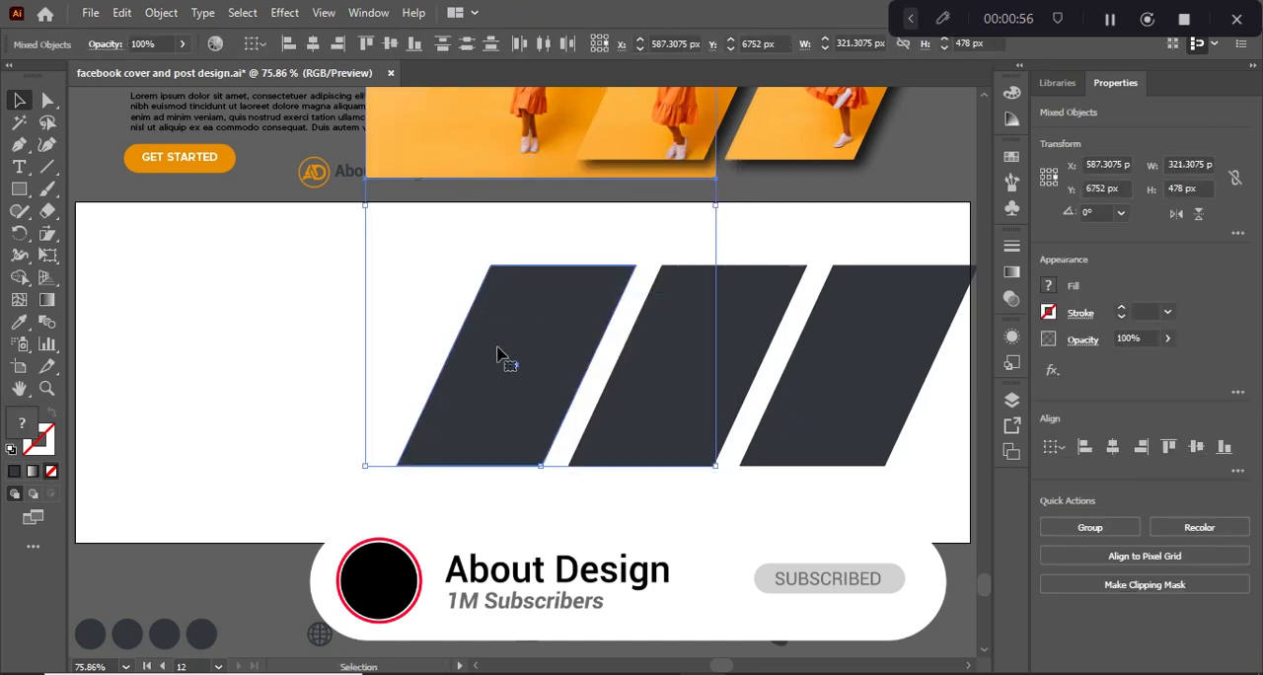
left_click(497, 352)
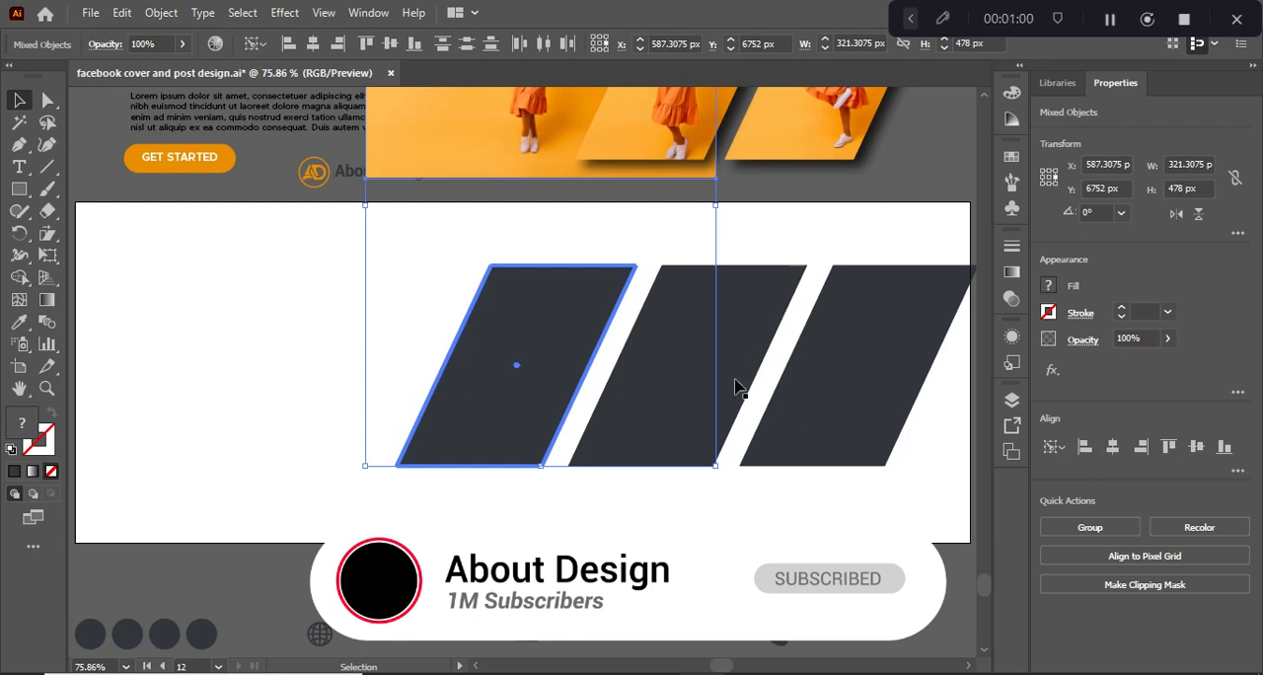
key("F2")
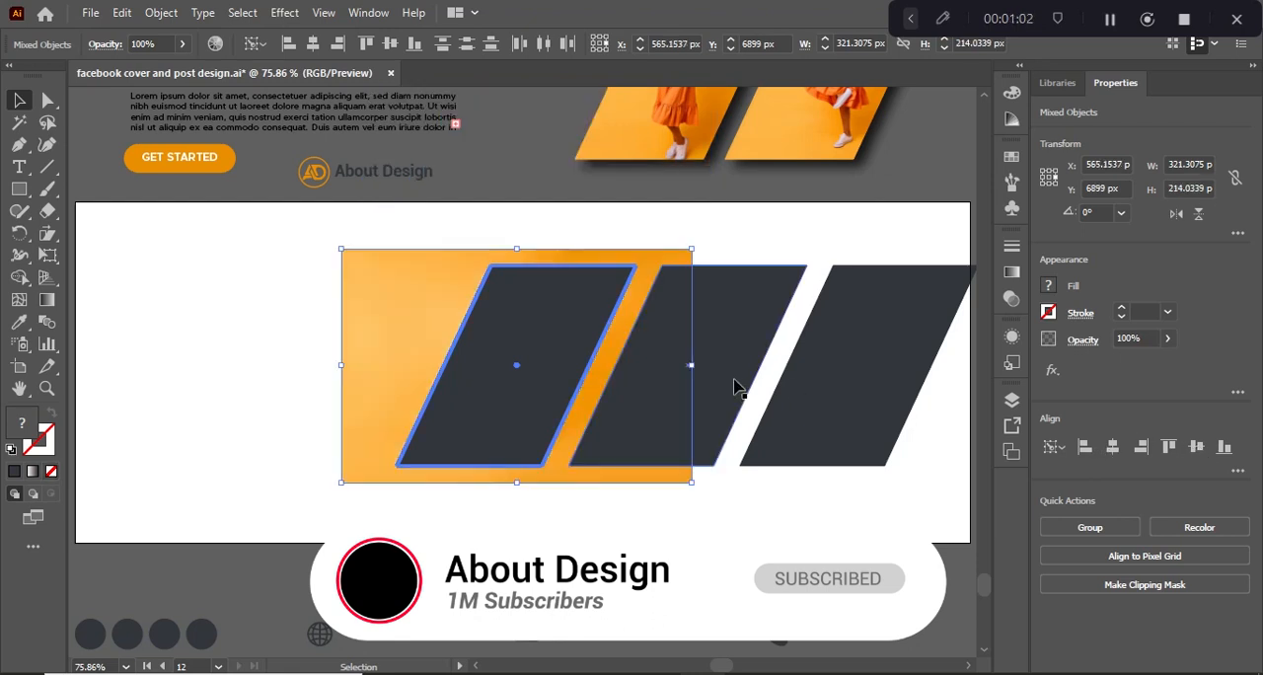
right_click(546, 355)
left_click(609, 512)
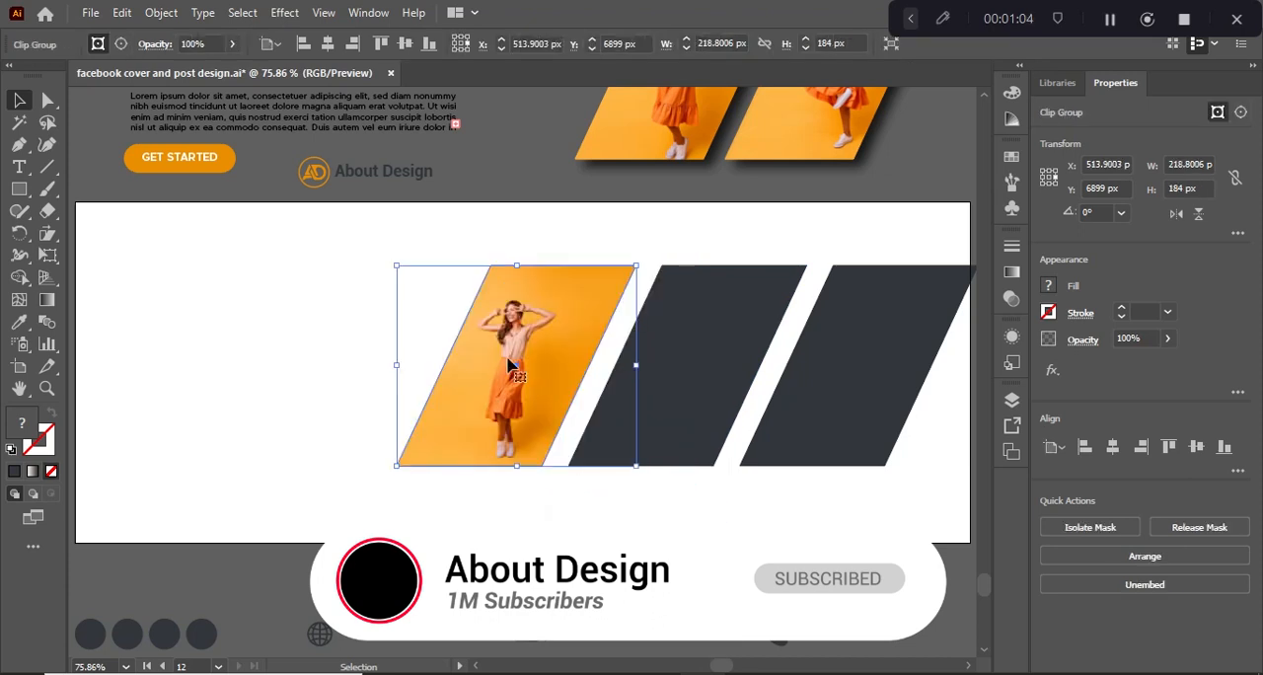
Undo the trial clipping mask, the alignment and the mask release to restore the original photo and parallelogram.
left_click(499, 201)
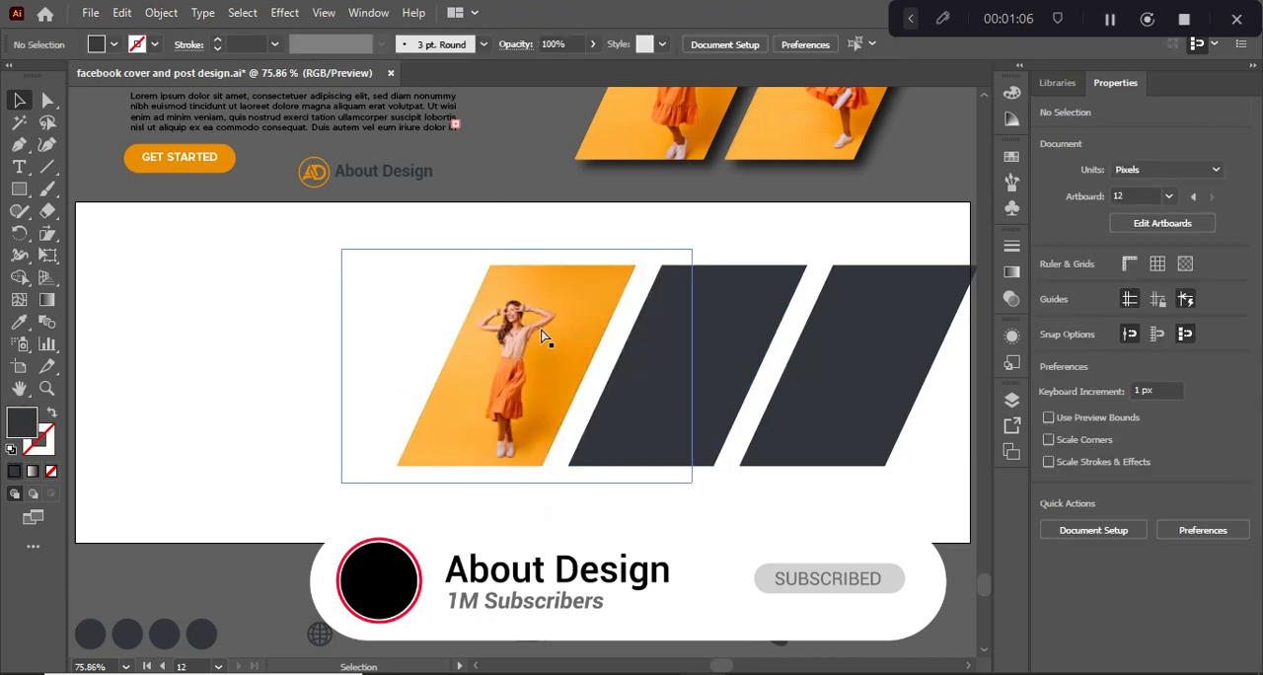
key("ctrl+z")
key("ctrl+z")
key("ctrl+z")
key("ctrl+z")
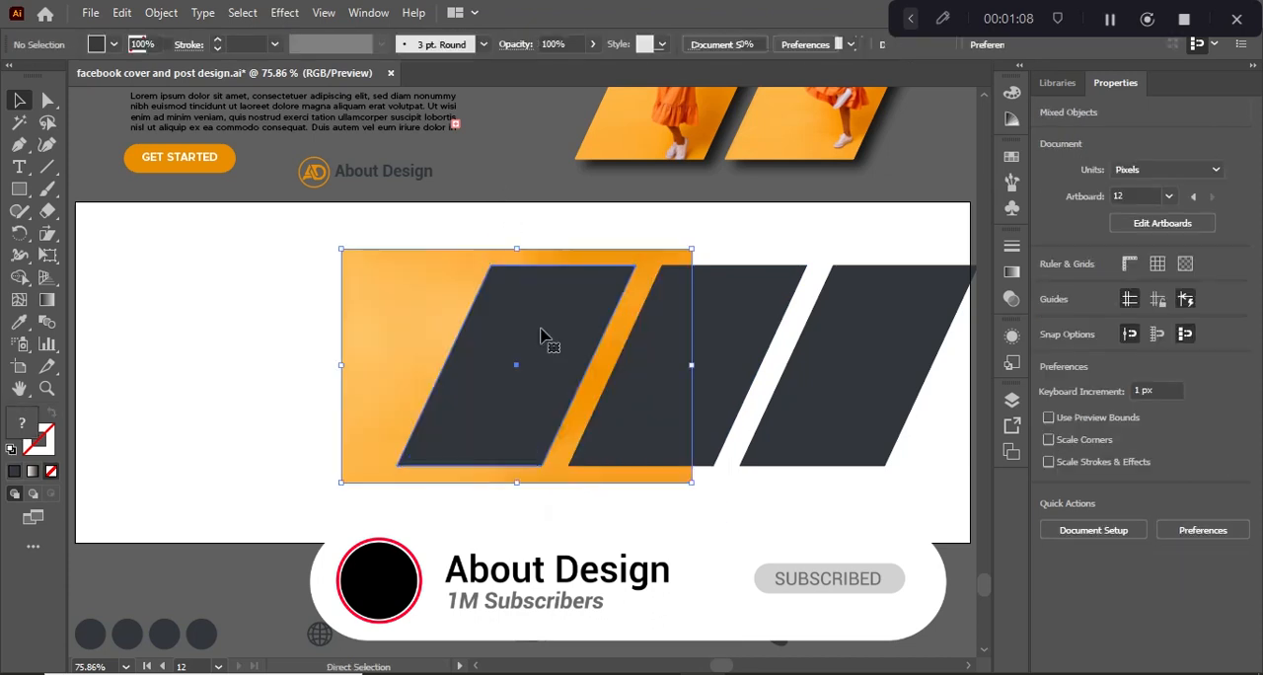
key("ctrl+shift+z")
key("ctrl+shift+z")
key("ctrl+shift+z")
key("ctrl+shift+z")
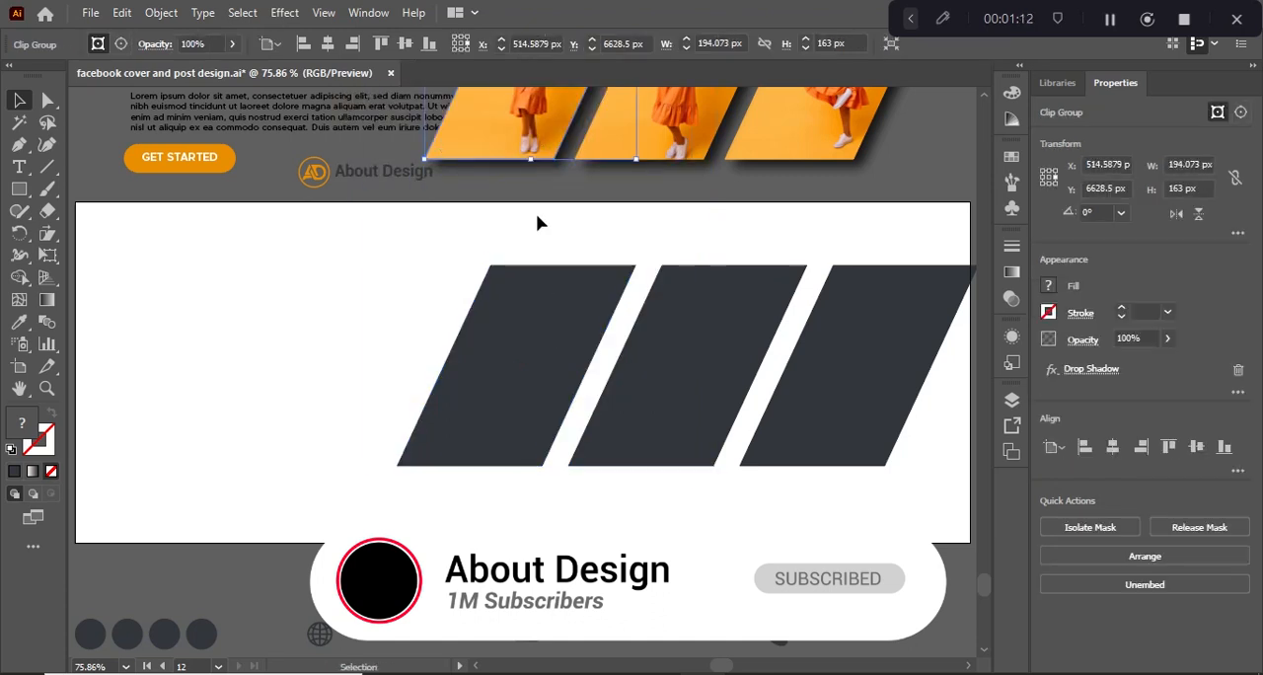
Apply a Drop Shadow to all three parallelograms with Multiply mode, 75% opacity, 7 px X and Y offsets and 5 px blur.
left_click_drag(764, 383, 882, 414)
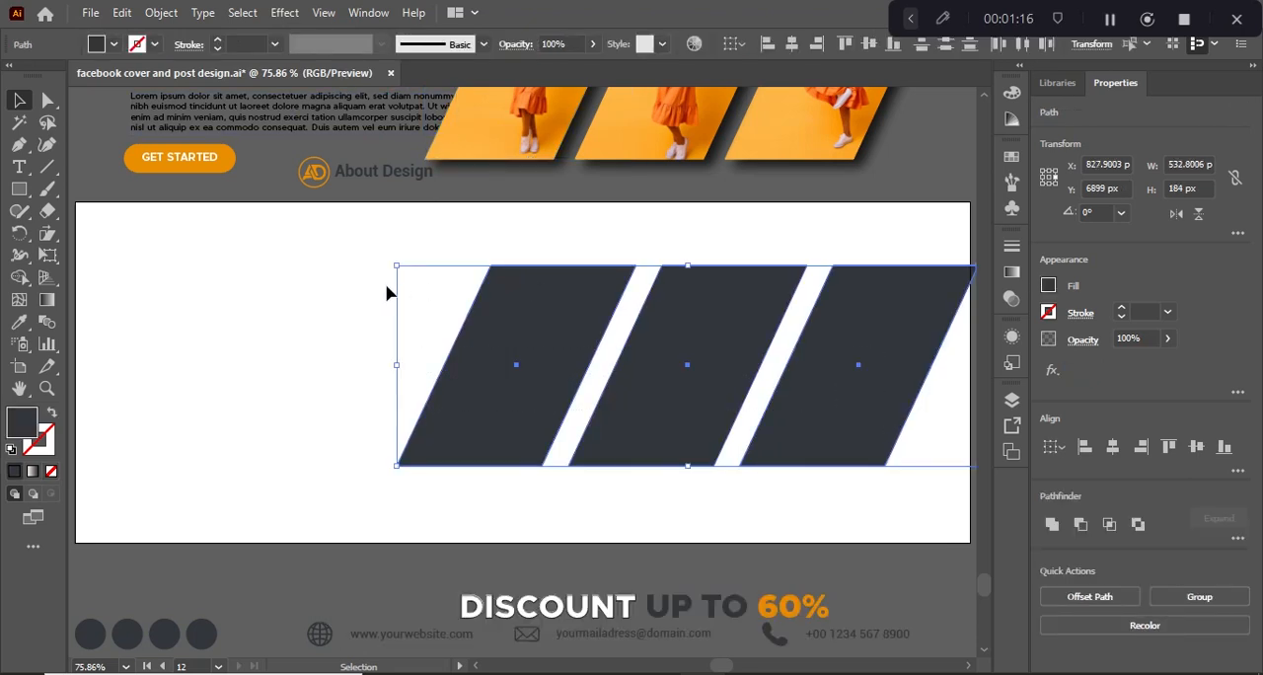
left_click_drag(358, 296, 862, 395)
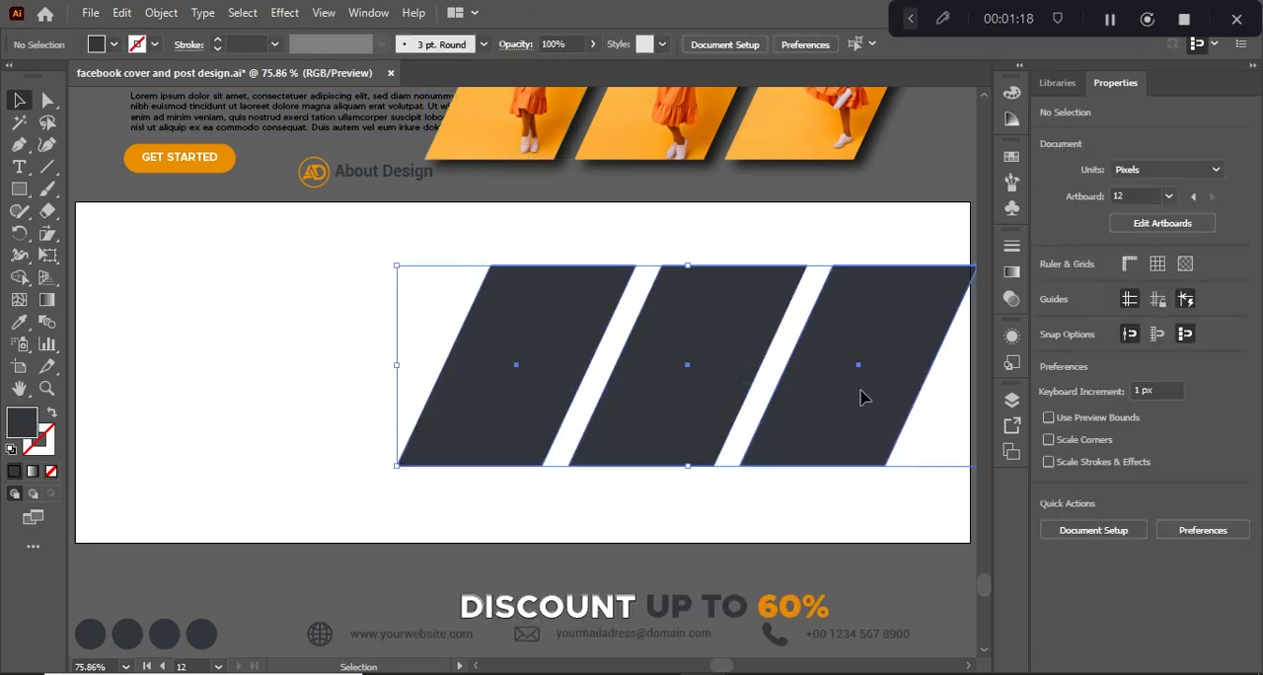
left_click(284, 12)
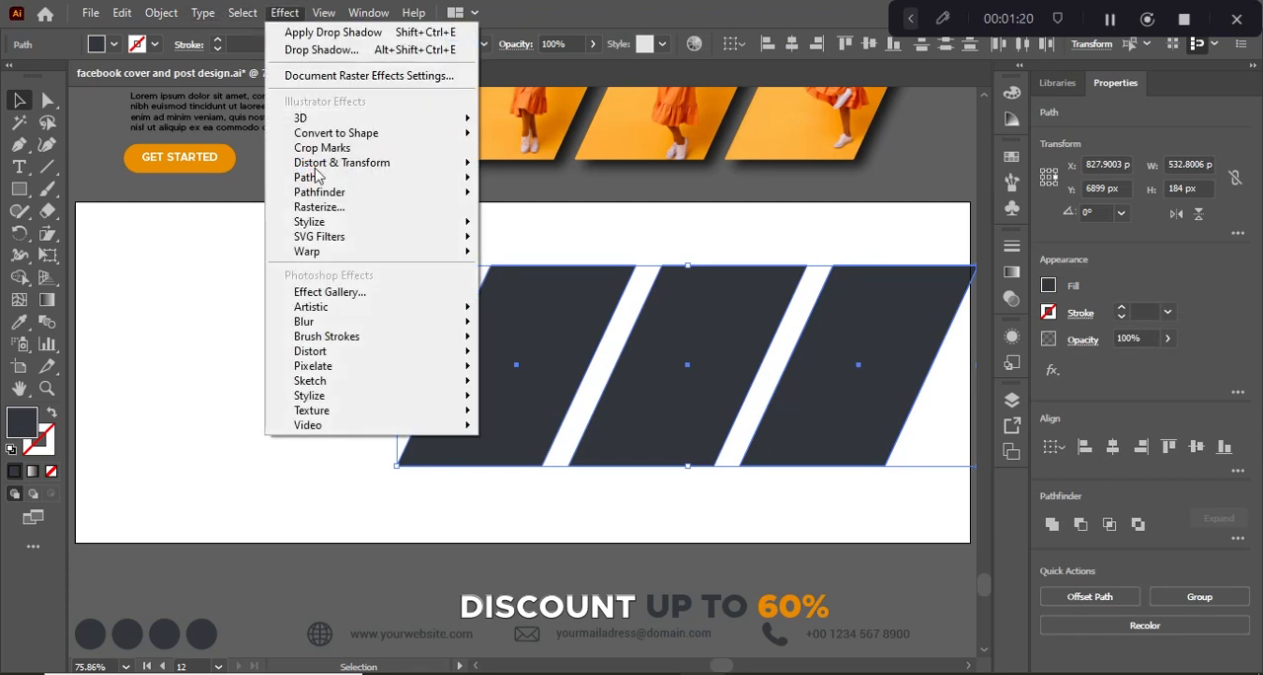
mouse_move(454, 221)
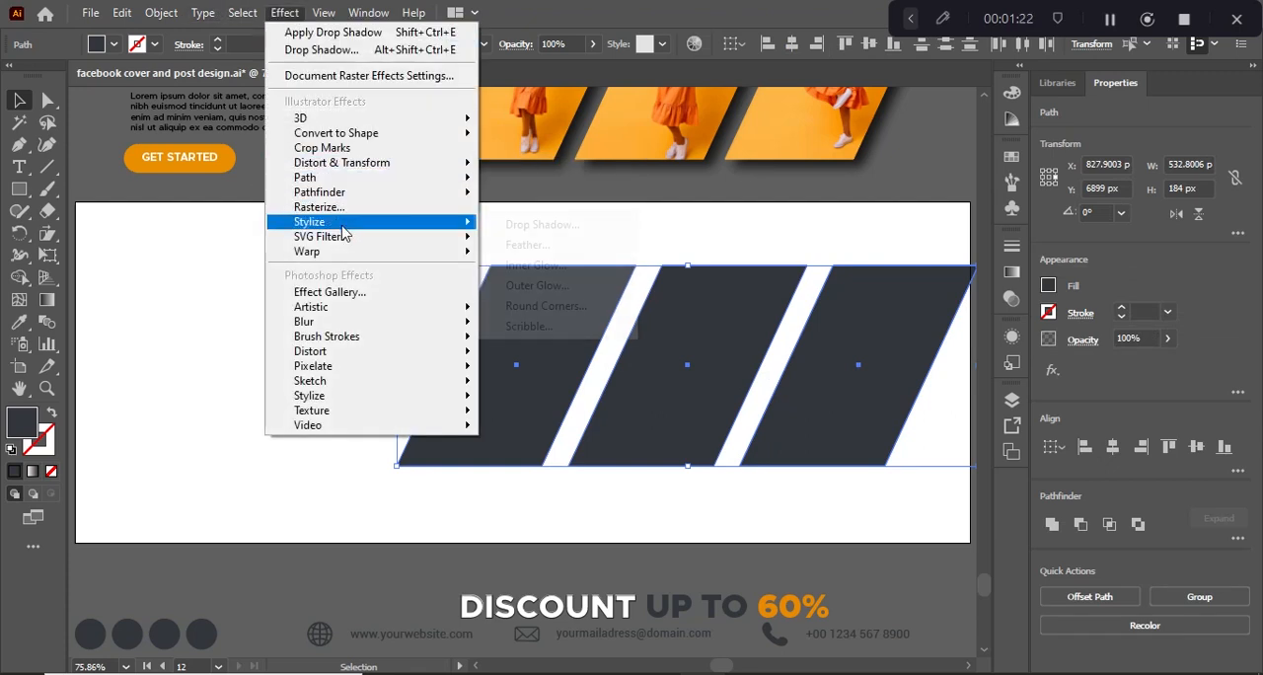
left_click(526, 229)
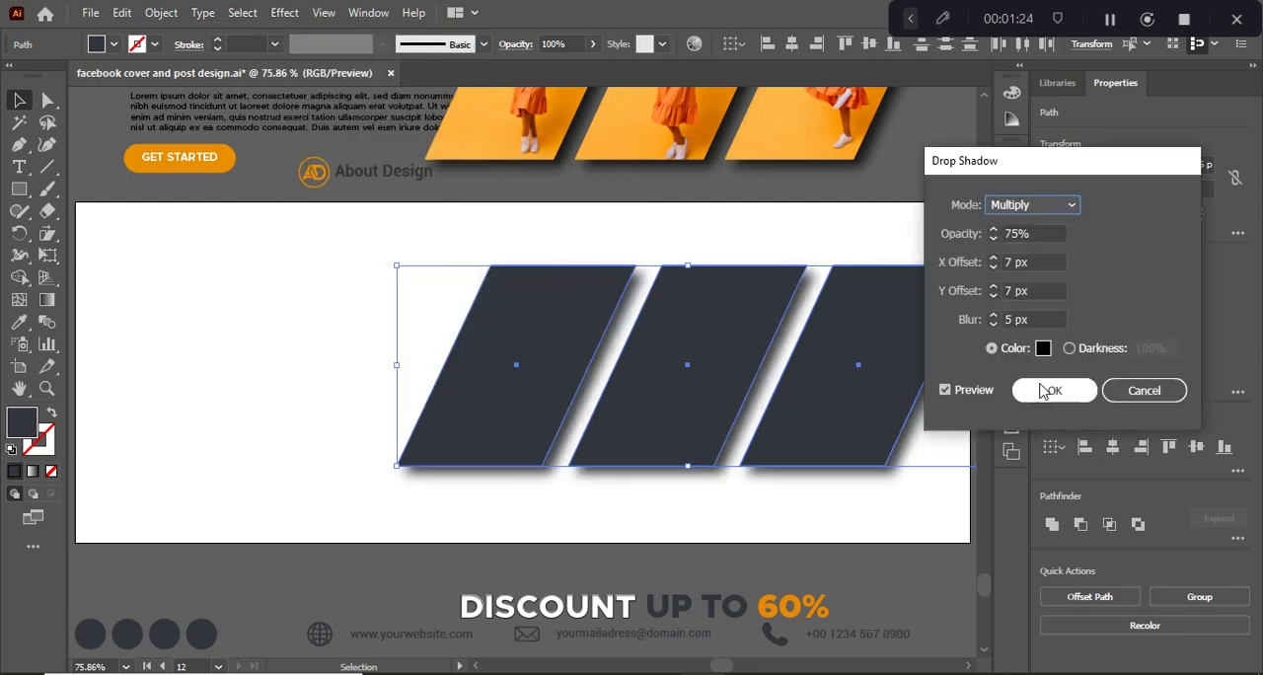
left_click(1030, 389)
left_click(757, 195)
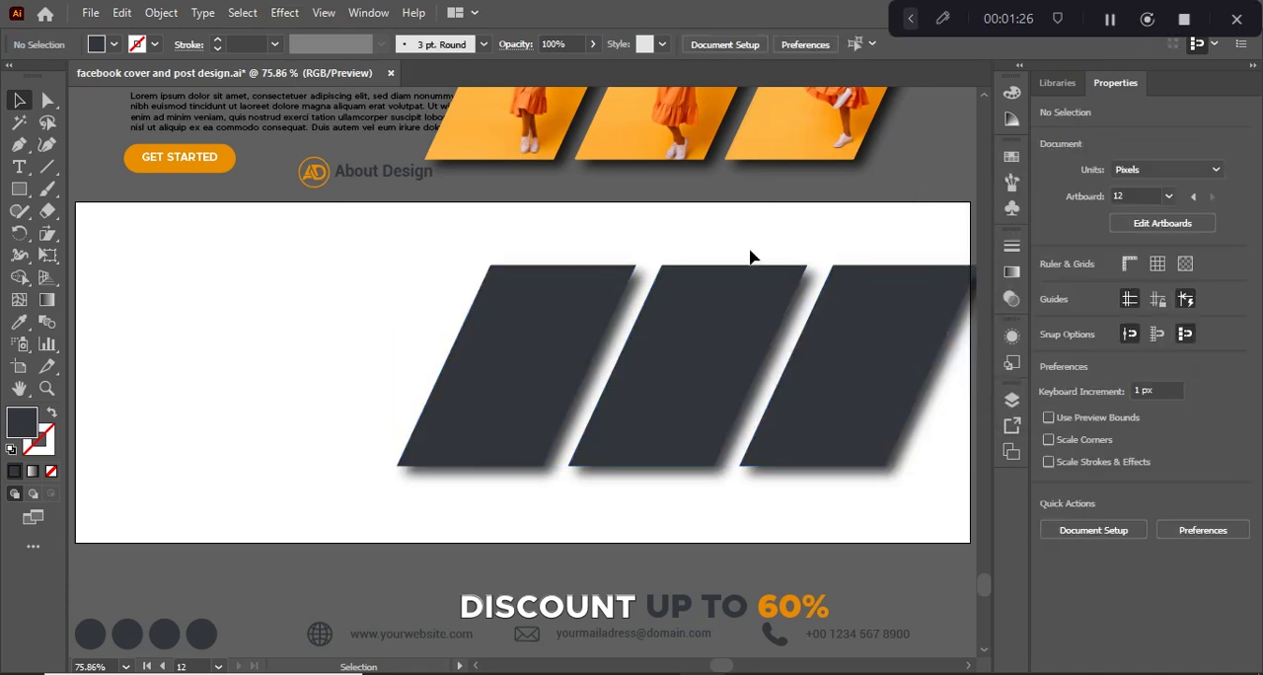
Select all three shadowed parallelograms and move them left so the whole row sits inside the artboard.
left_click(730, 296)
left_click(600, 312)
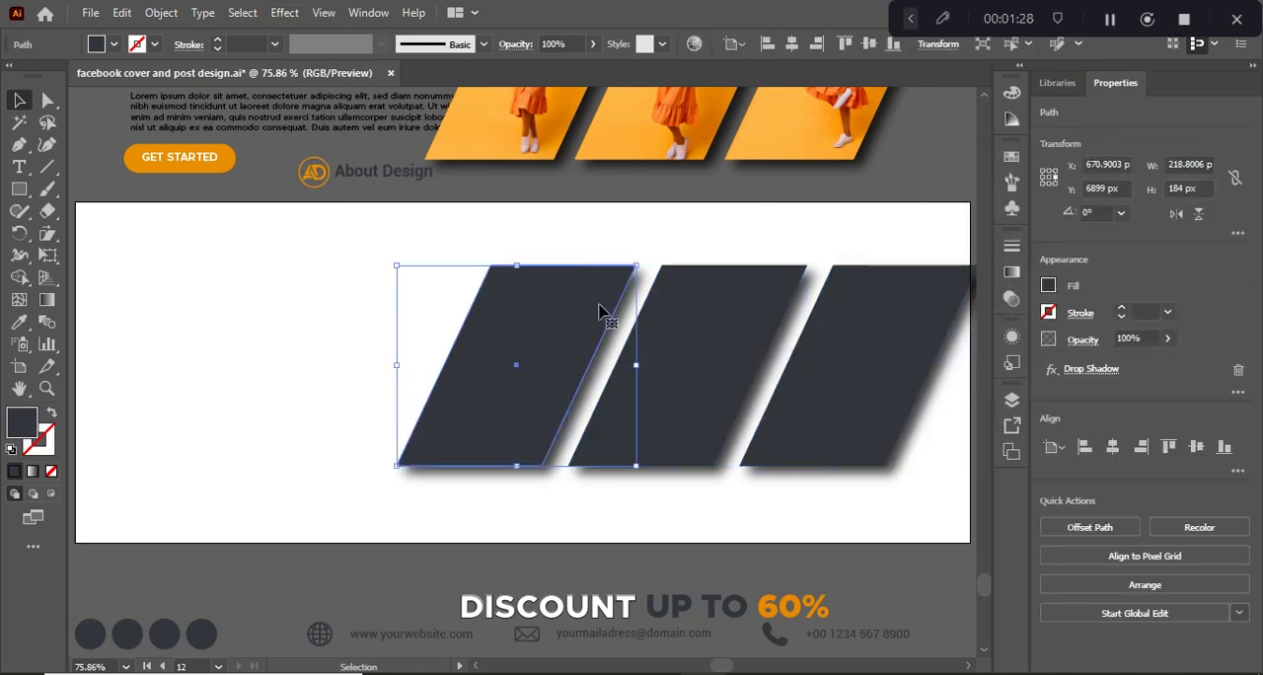
left_click(894, 353)
left_click(742, 338)
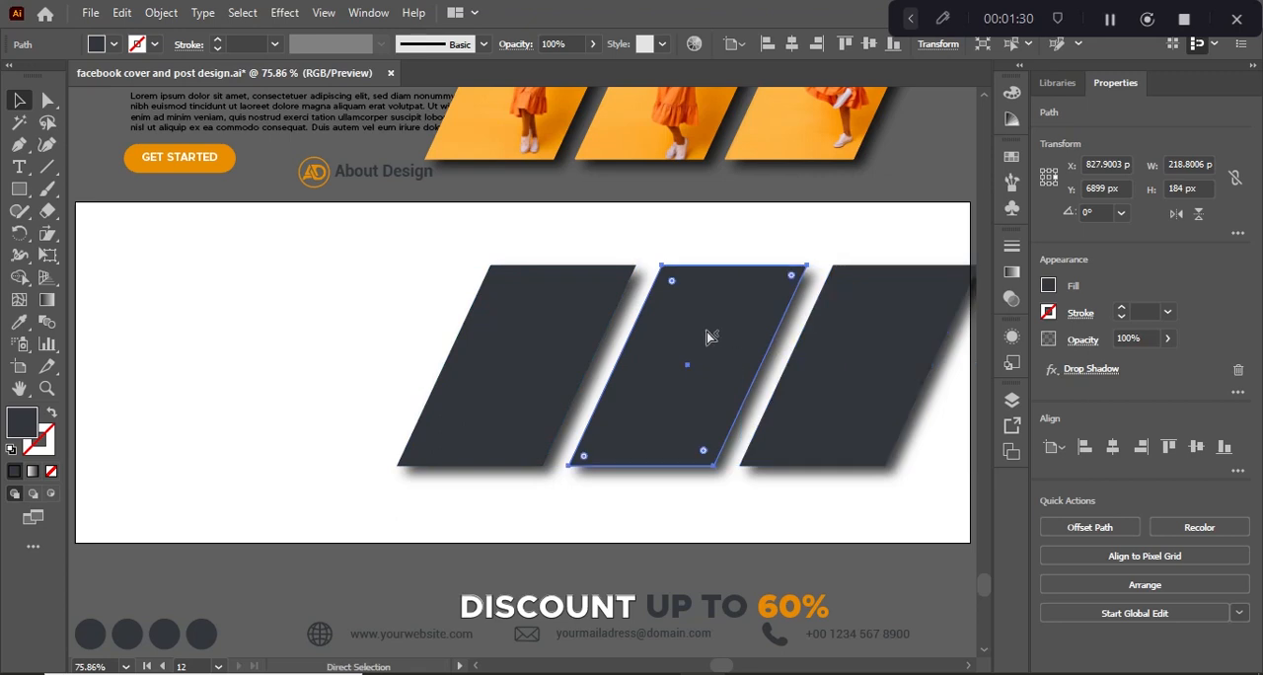
left_click(577, 333)
left_click(699, 324)
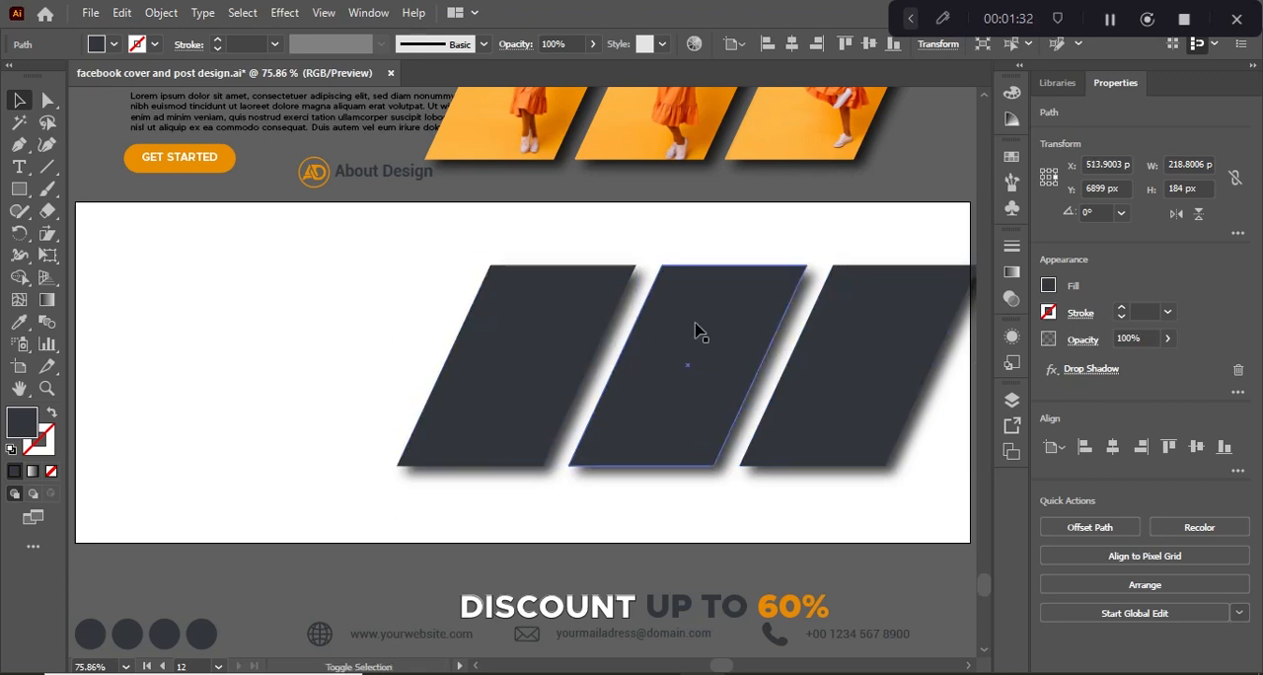
left_click(566, 307, "shift")
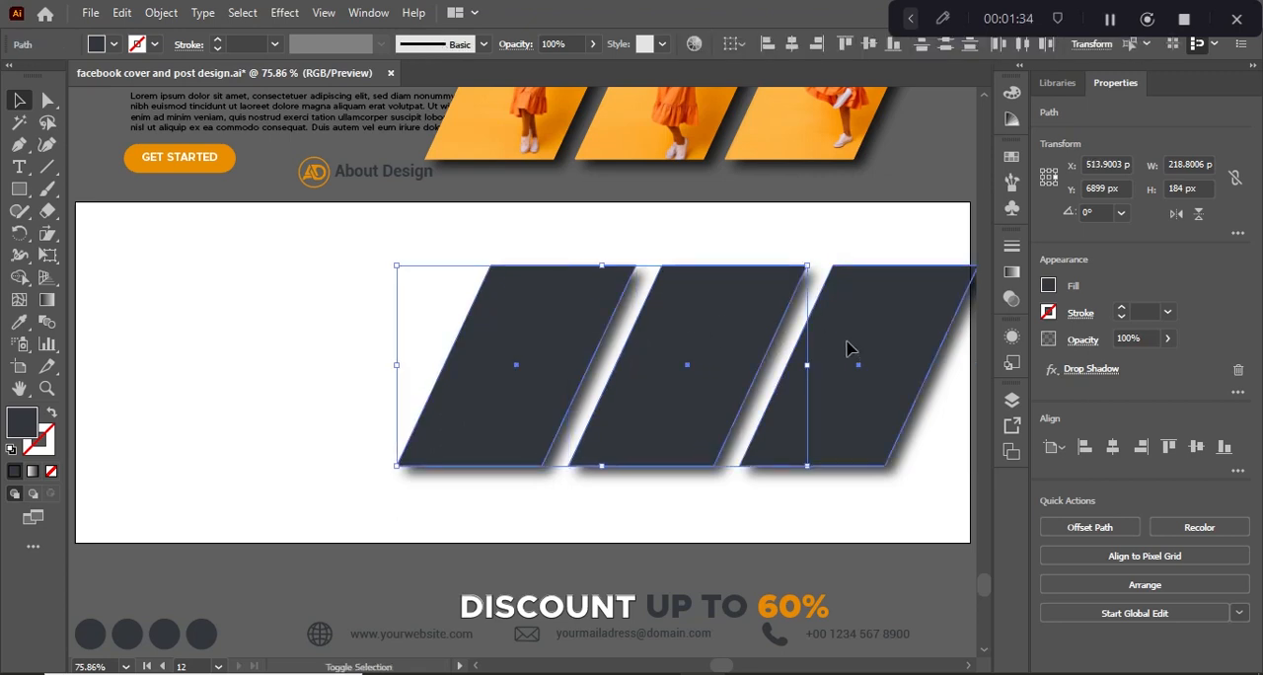
left_click(844, 345, "shift")
left_click_drag(845, 346, 806, 351)
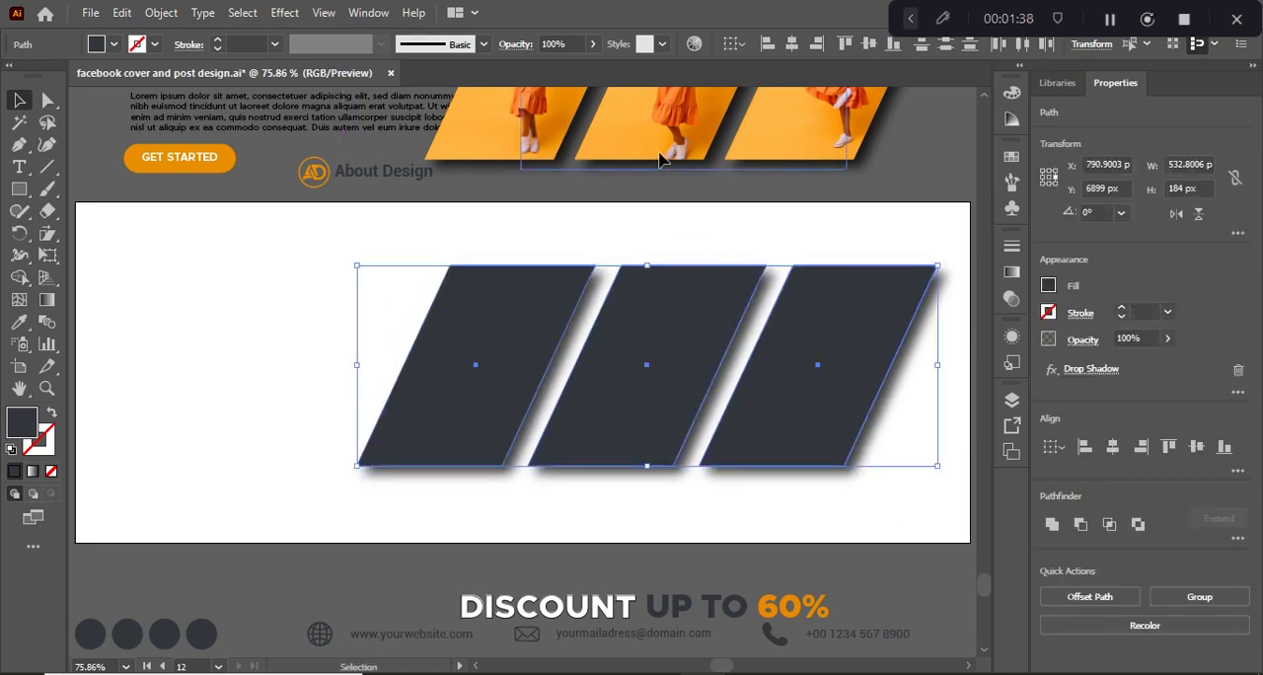
Move the three clipped photos from the design above onto the parallelograms and bring them to the front.
left_click(563, 149)
left_click(750, 146, "shift")
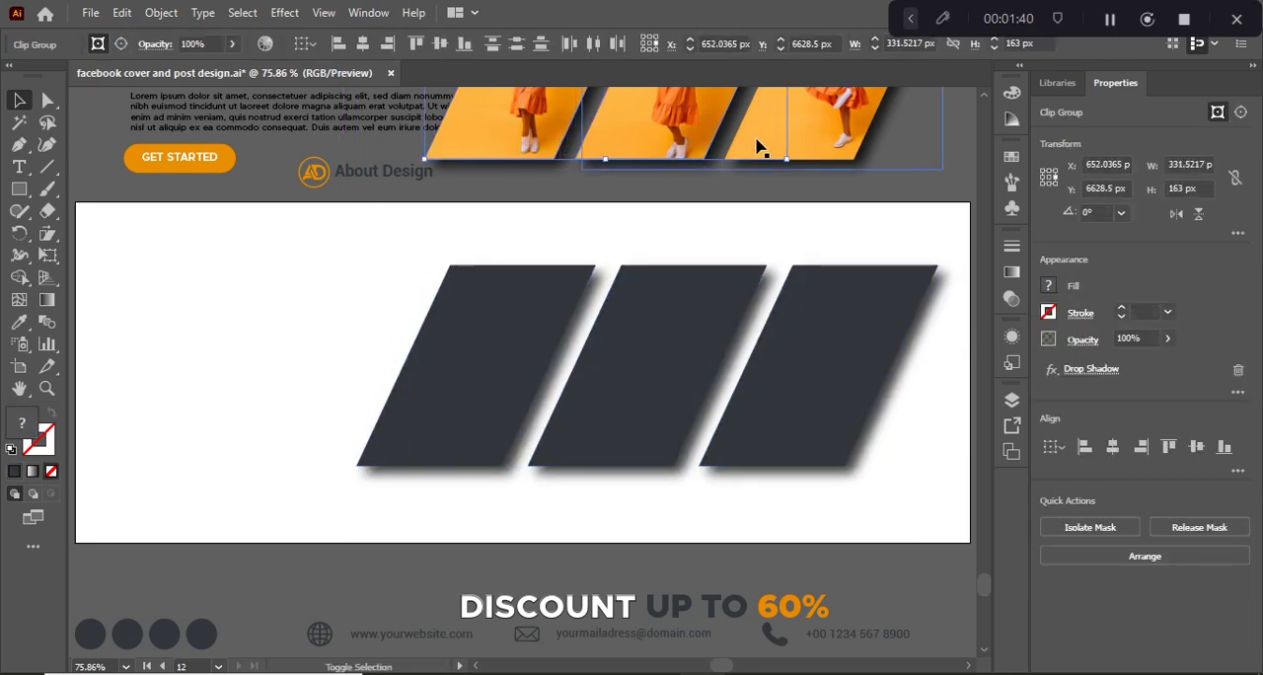
left_click(758, 146, "shift")
left_click_drag(757, 146, 731, 433)
right_click(731, 432)
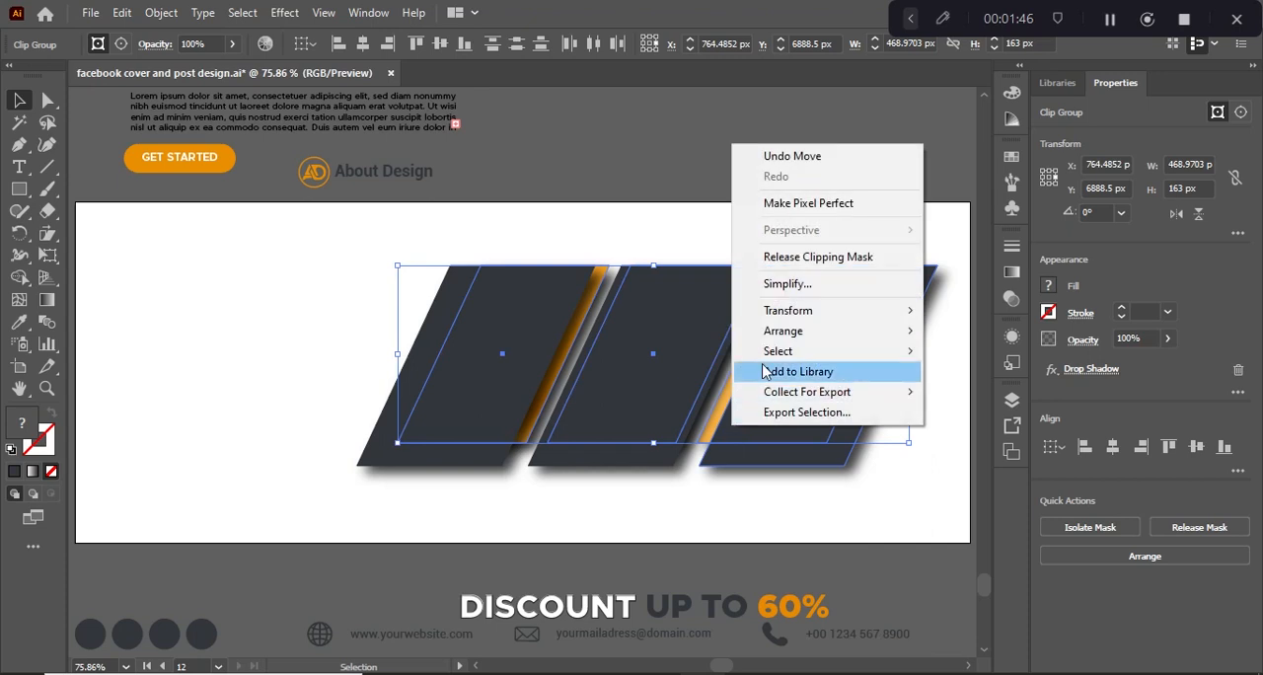
mouse_move(823, 345)
left_click(923, 334)
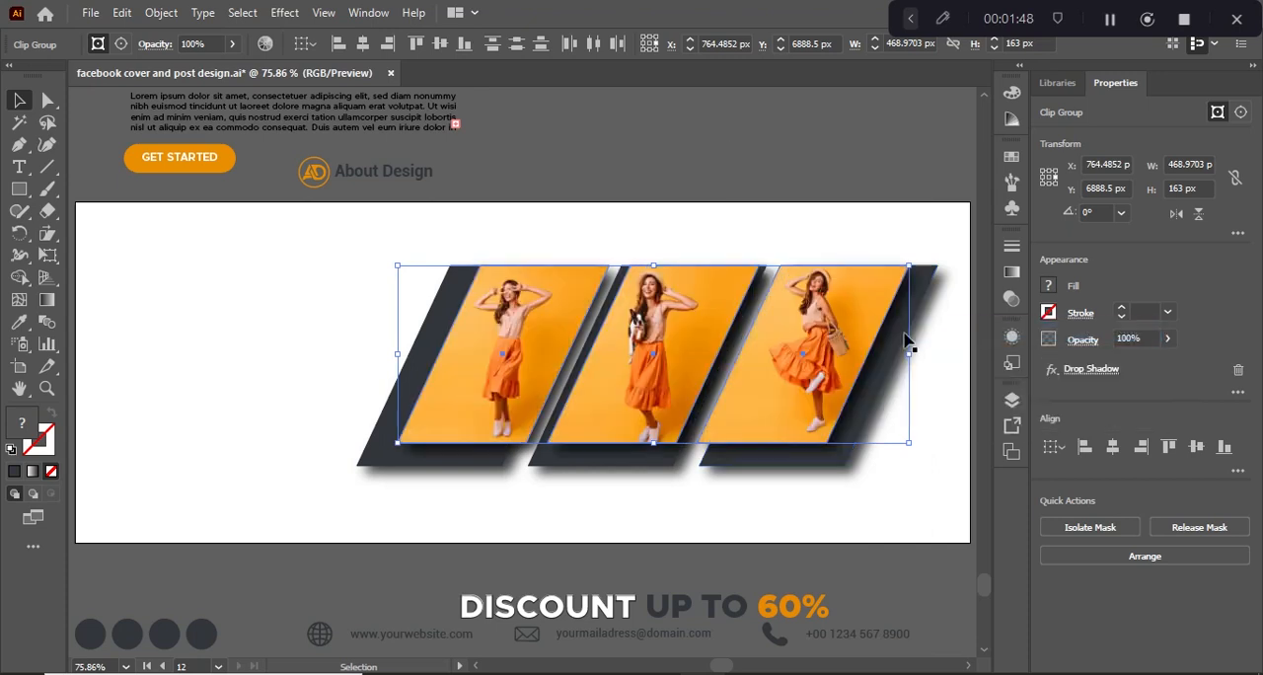
Fit the photos over the parallelograms by scaling the row to about 523 × 180 px and nudging the first photo left over its shape.
left_click_drag(797, 341, 767, 339)
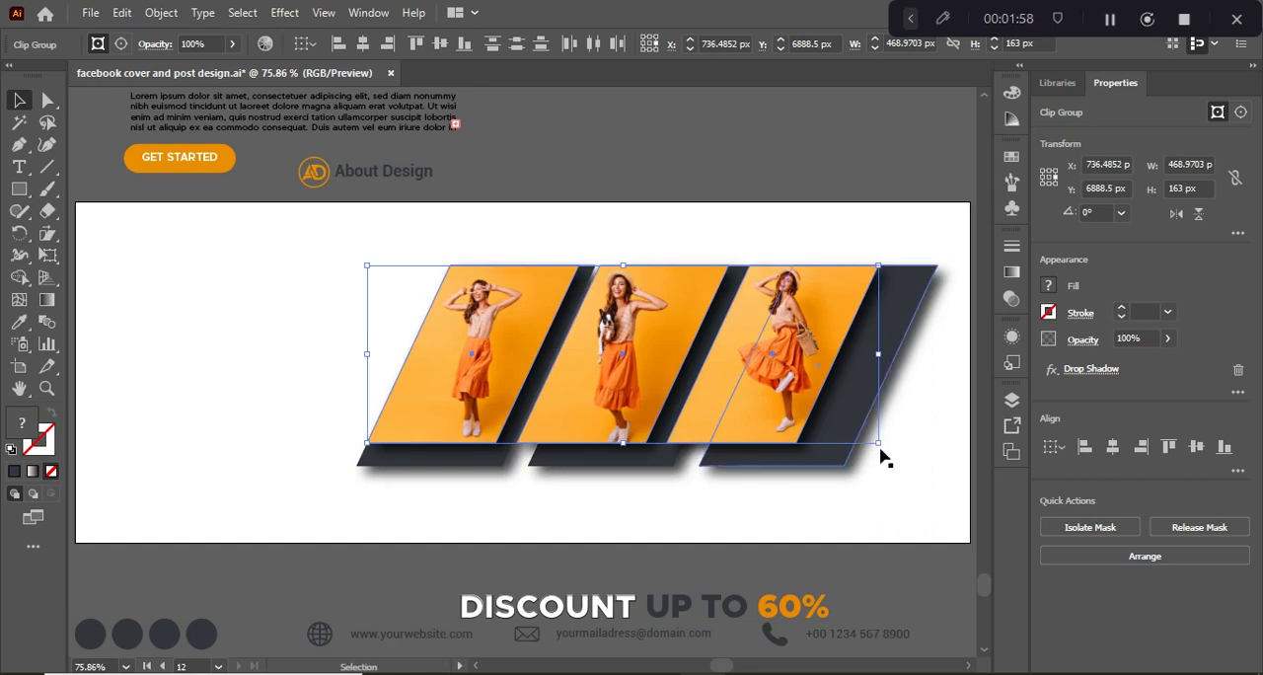
left_click_drag(880, 446, 938, 464)
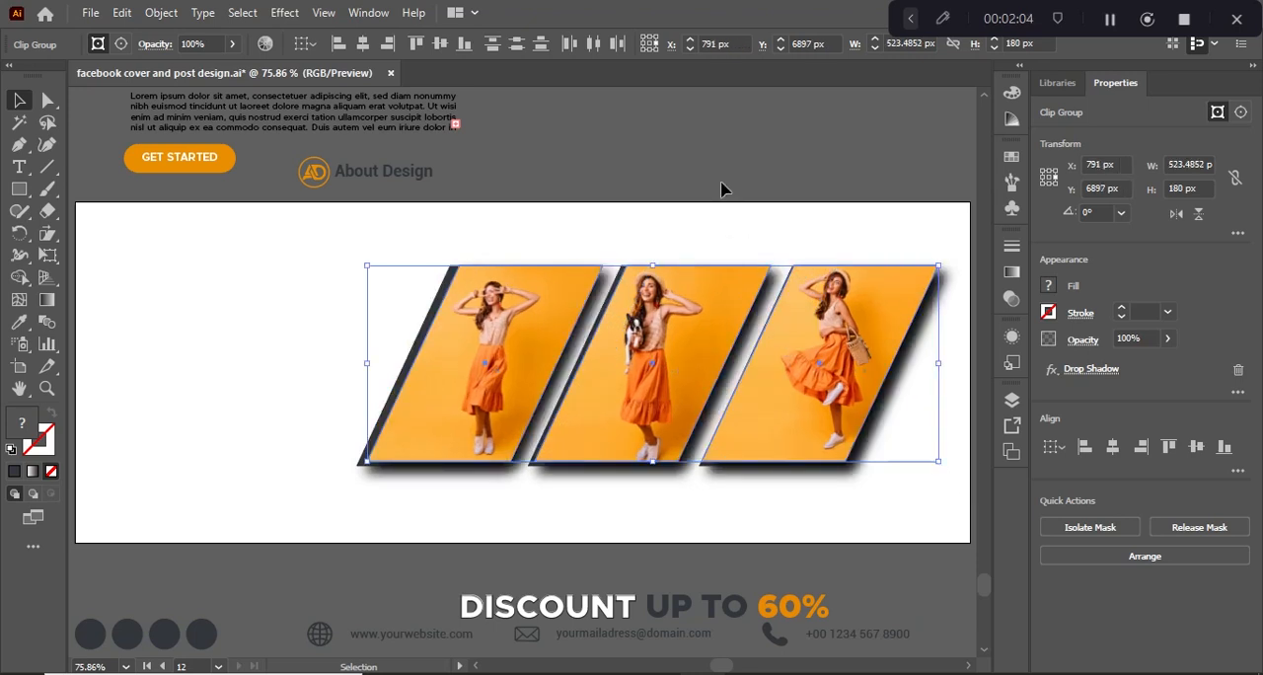
left_click(687, 171)
left_click_drag(520, 301, 513, 301)
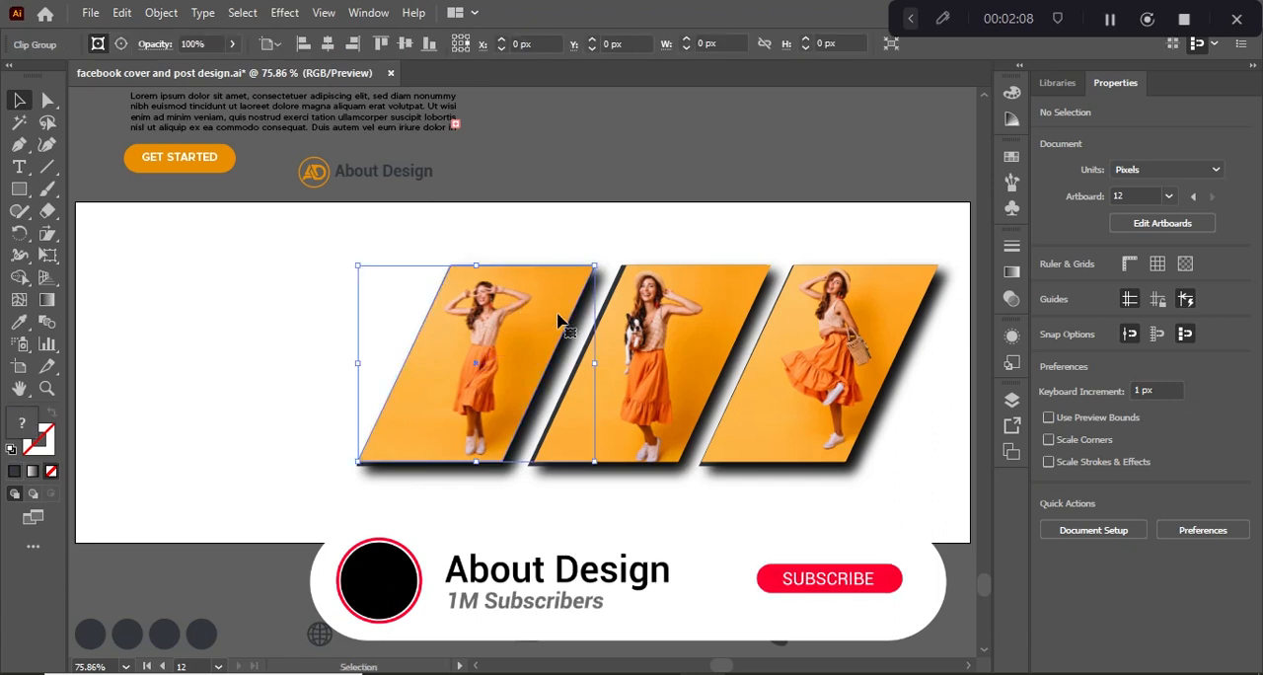
Nudge the second and third photos left so they line up with their parallelograms.
left_click_drag(668, 378, 663, 378)
left_click_drag(784, 404, 778, 404)
left_click(727, 175)
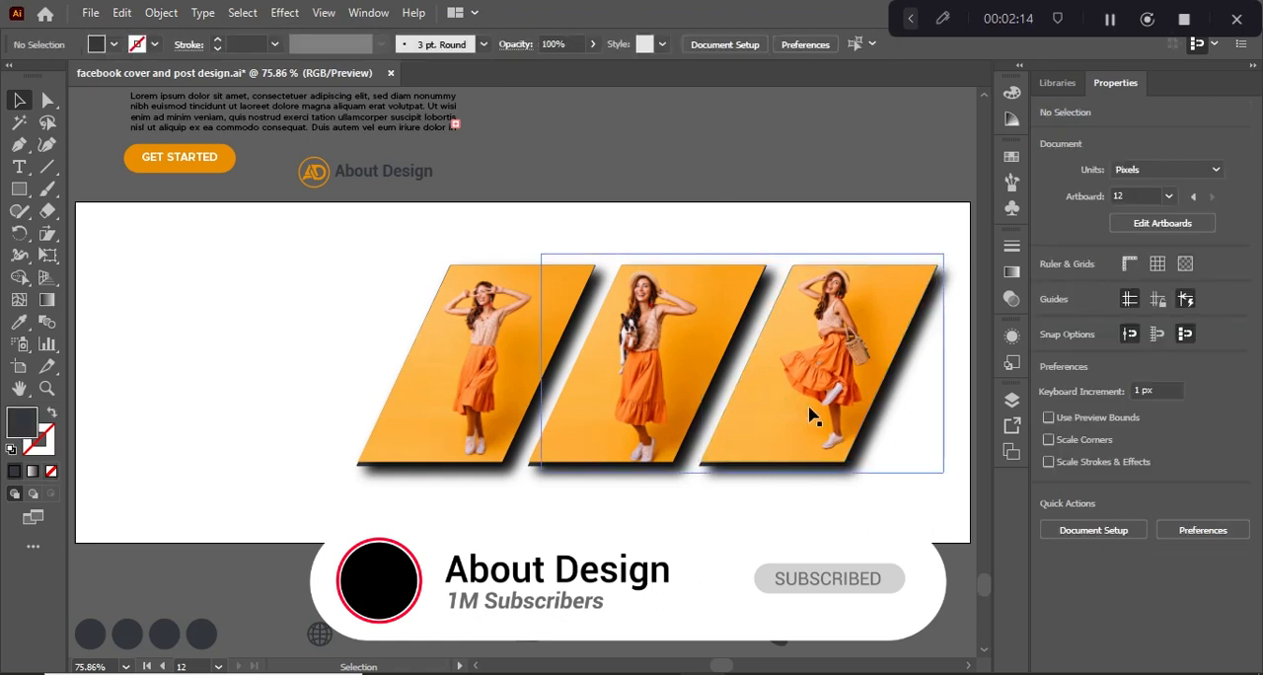
Try to stretch the first photo slightly downward and to the left so it covers its dark parallelogram, about 184 px high.
left_click(407, 413)
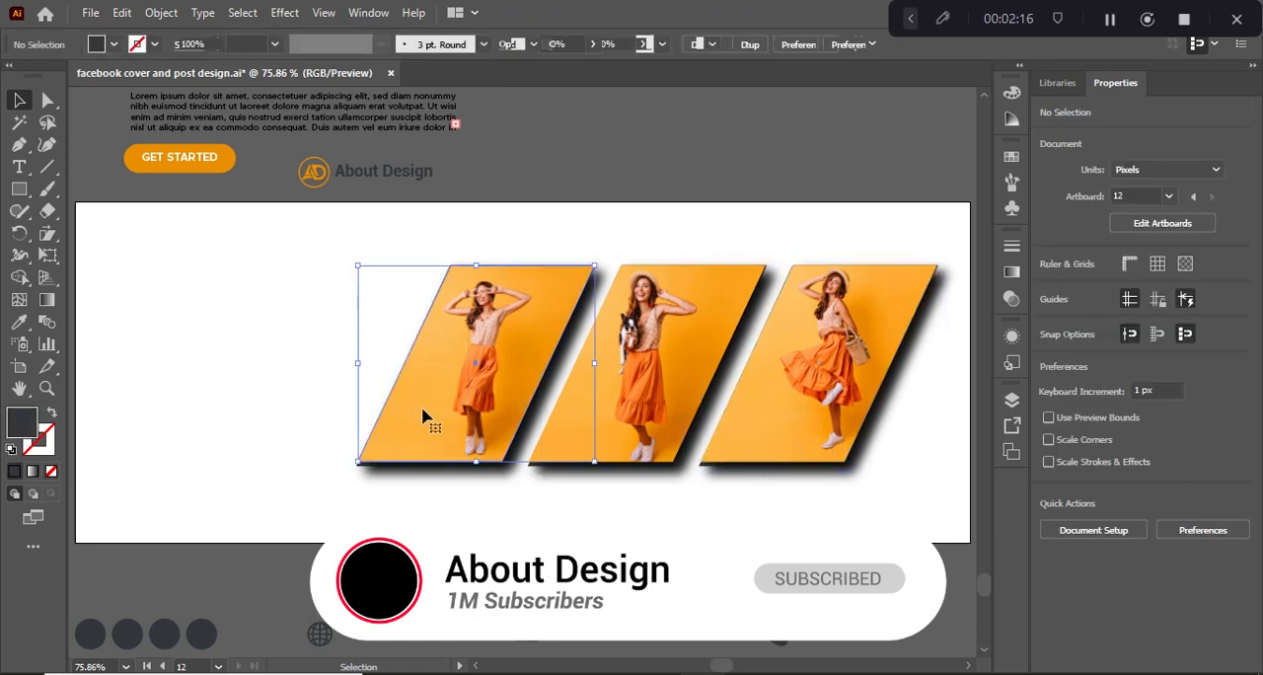
left_click_drag(475, 464, 476, 470)
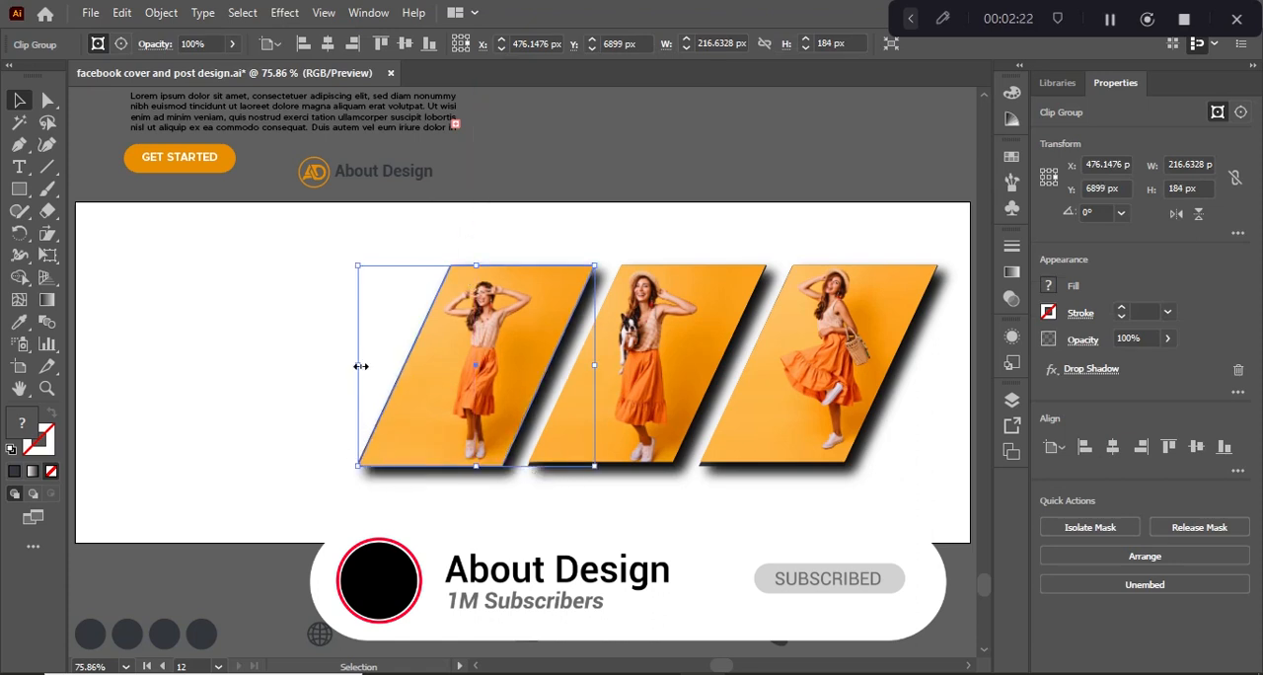
left_click_drag(361, 366, 357, 366)
left_click(439, 185)
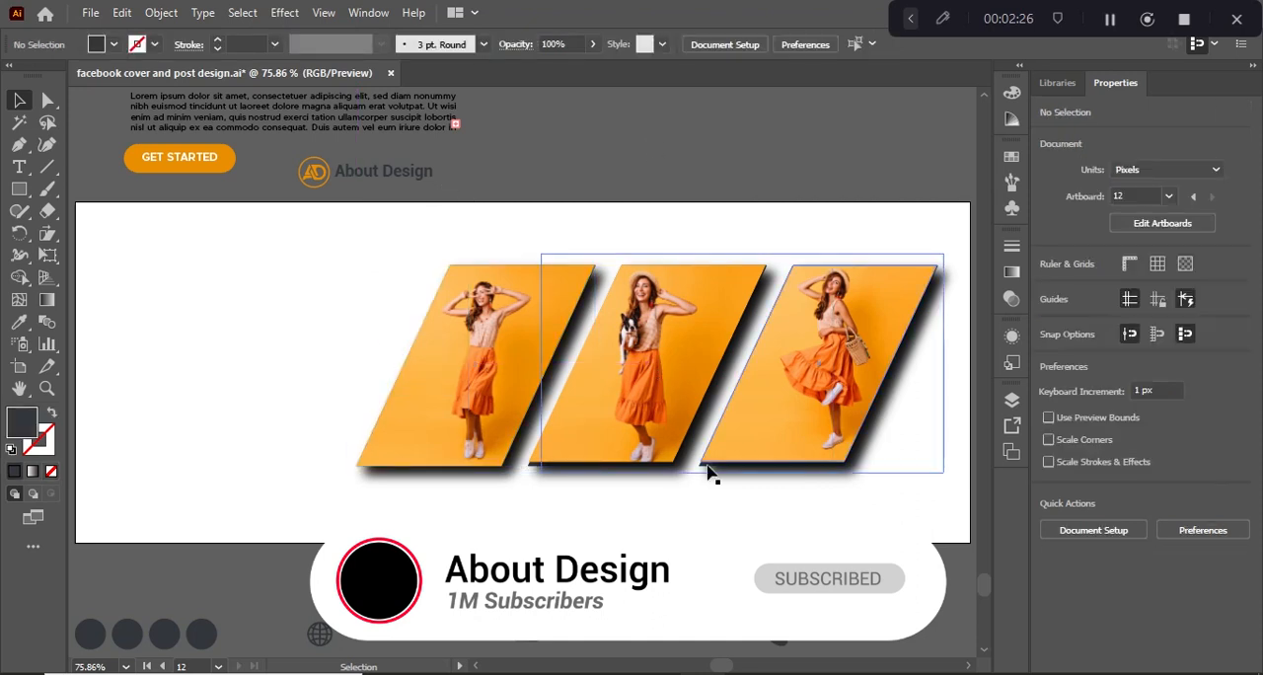
left_click(565, 459)
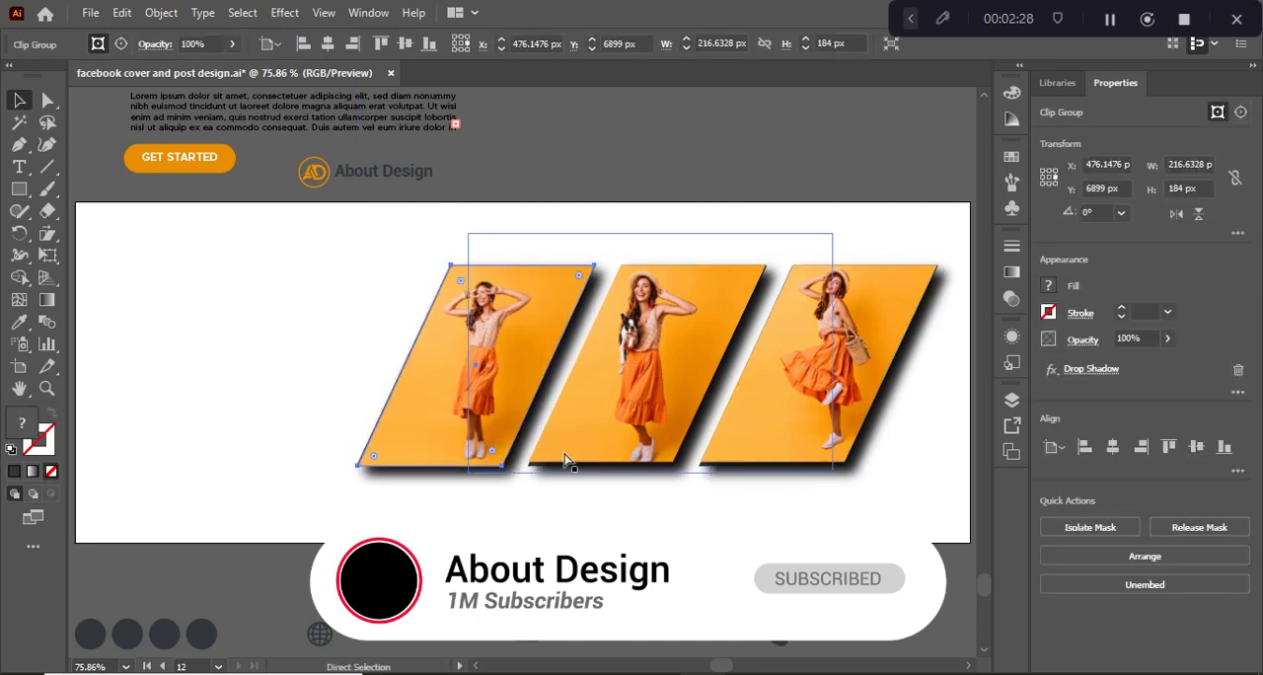
left_click(586, 175)
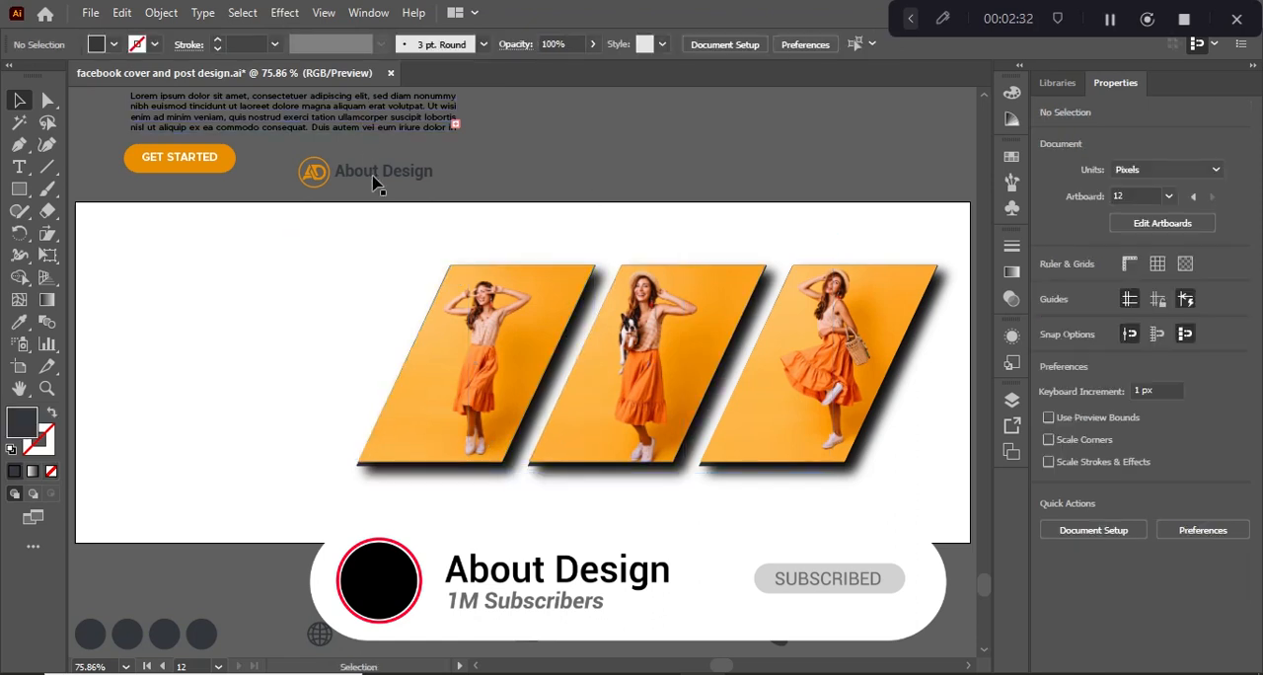
Move the About Design logo, the MEGA FASHION SALE headline, paragraph text and GET STARTED button onto the empty area left of the frames.
left_click_drag(373, 178, 178, 262)
left_click_drag(183, 158, 153, 455)
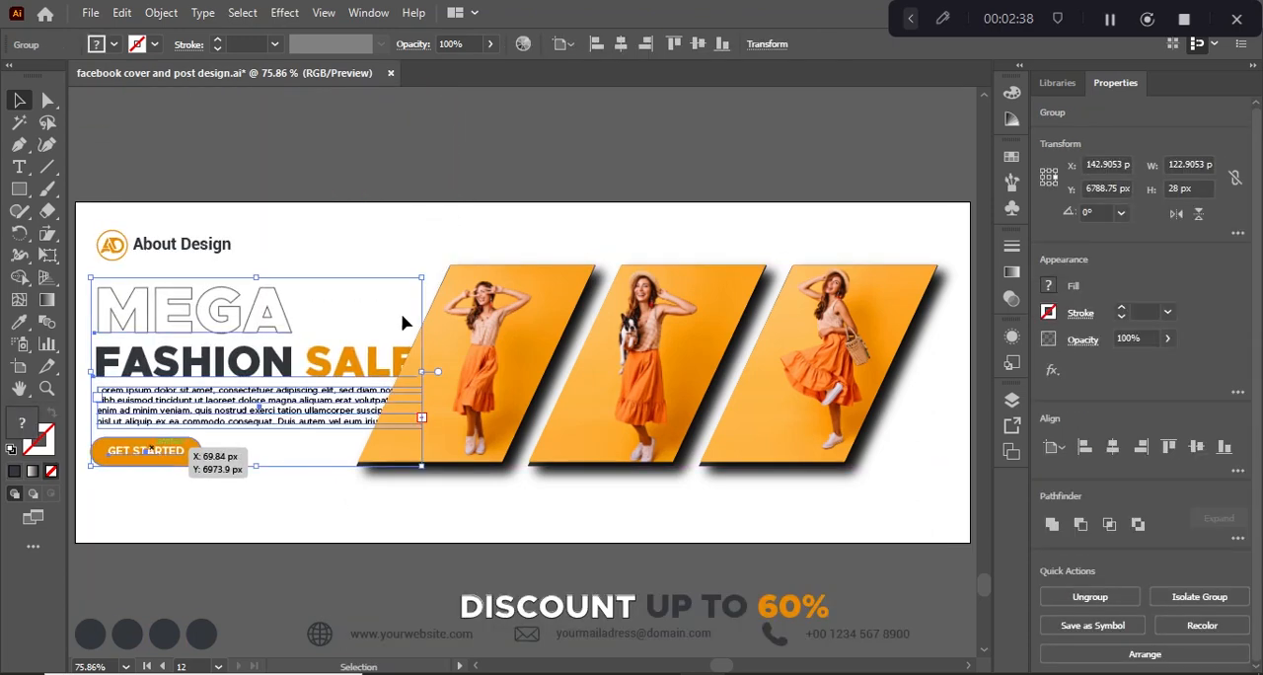
Scale the three photo frames together to about 486 × 168 px and reposition them right of the headline, clear of the text.
left_click(785, 343)
left_click_drag(827, 353, 901, 357)
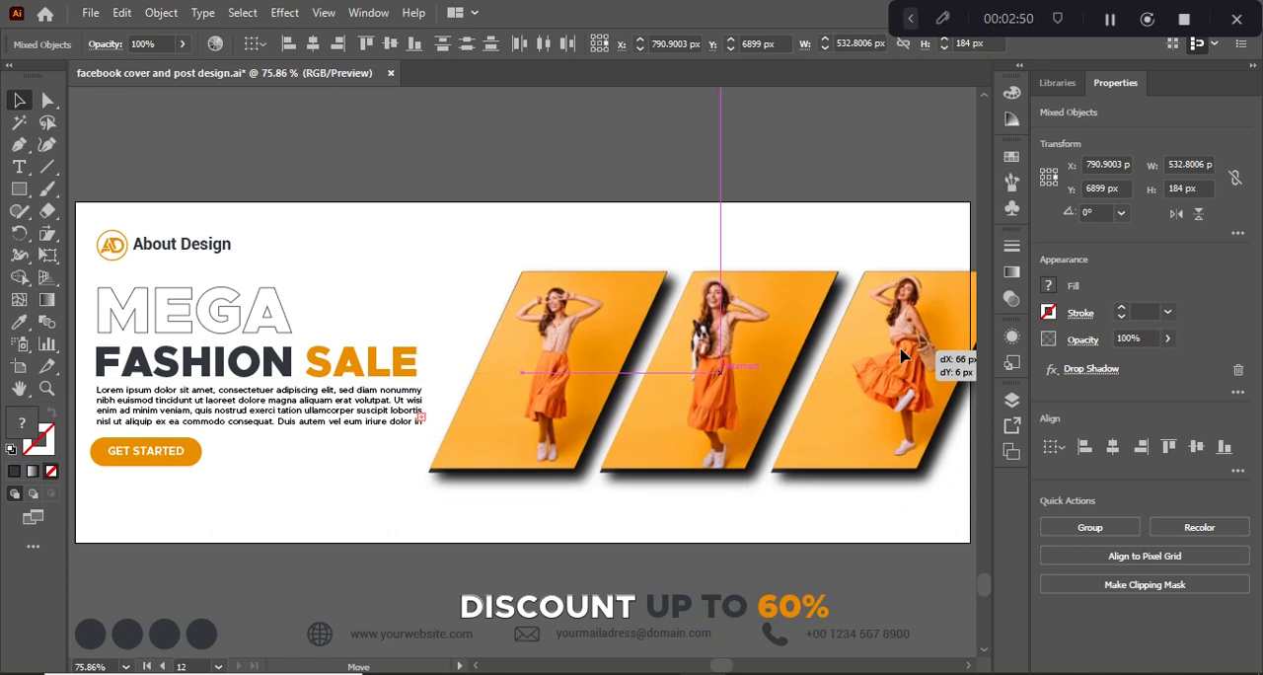
left_click_drag(732, 280, 726, 280)
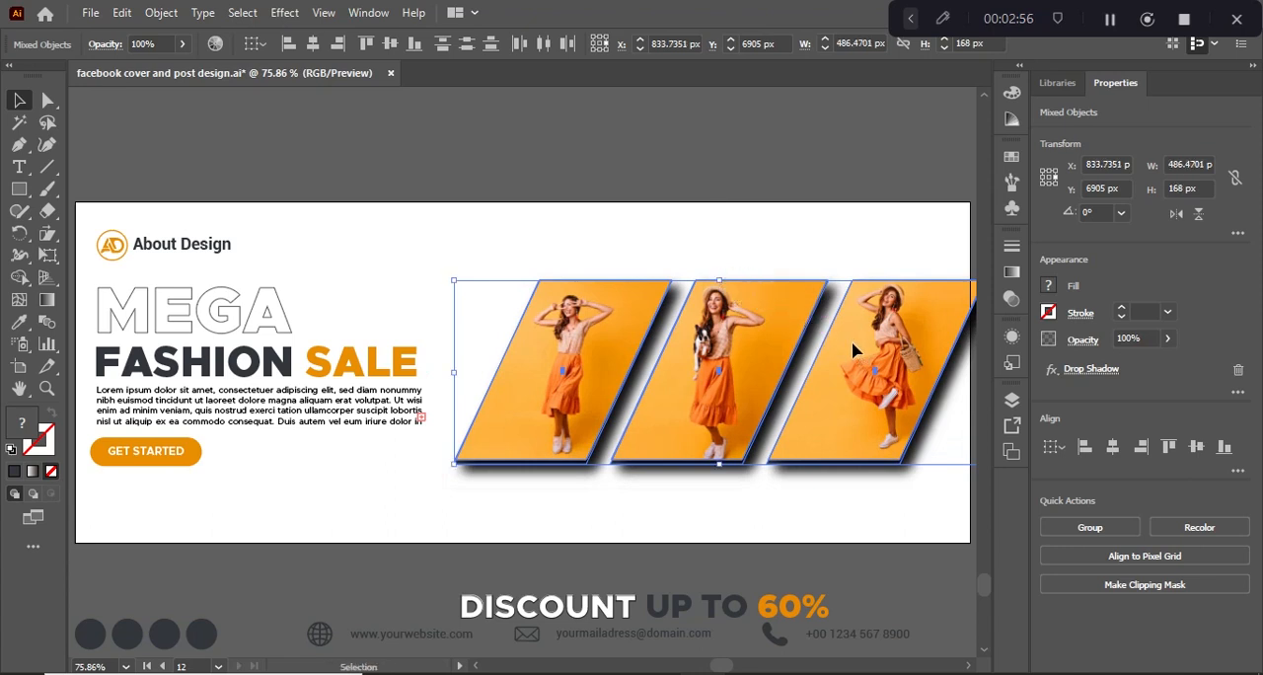
left_click_drag(854, 351, 829, 327)
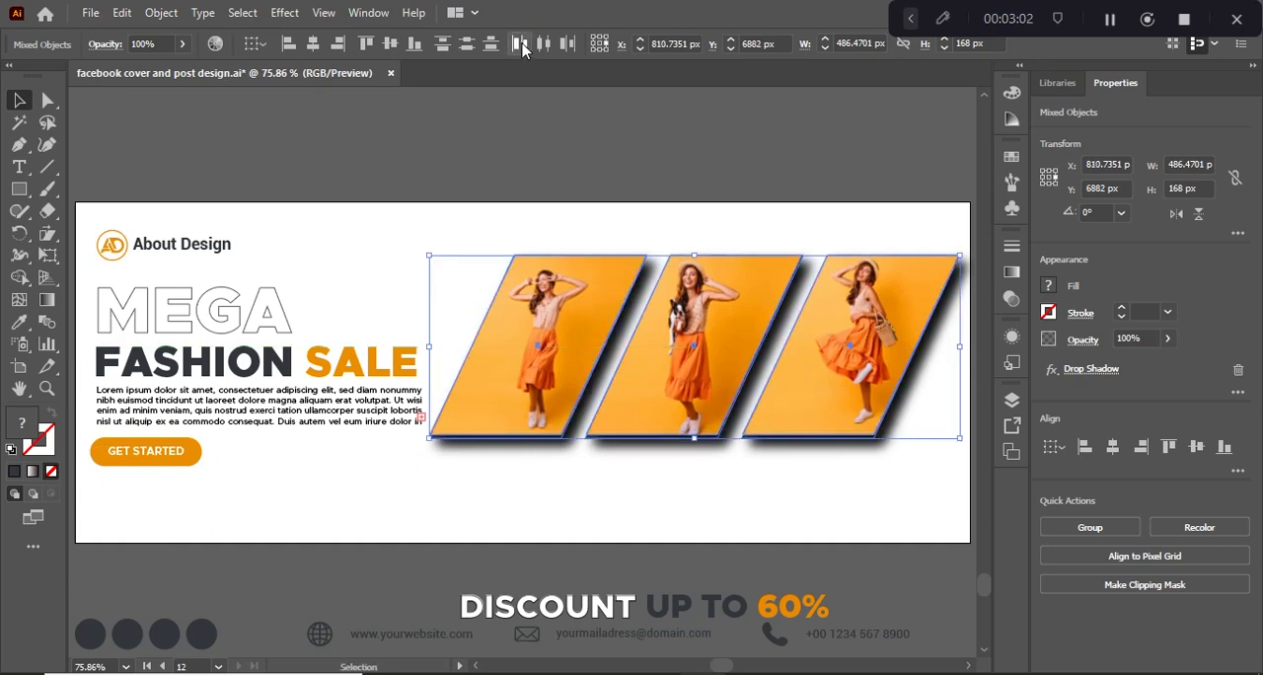
Move the DISCOUNT UP TO 60% text below the photo frames and the circles and contact details along the artboard's lower edge.
left_click(611, 582)
left_click_drag(610, 582, 626, 480)
left_click_drag(620, 634, 632, 524)
left_click(558, 583)
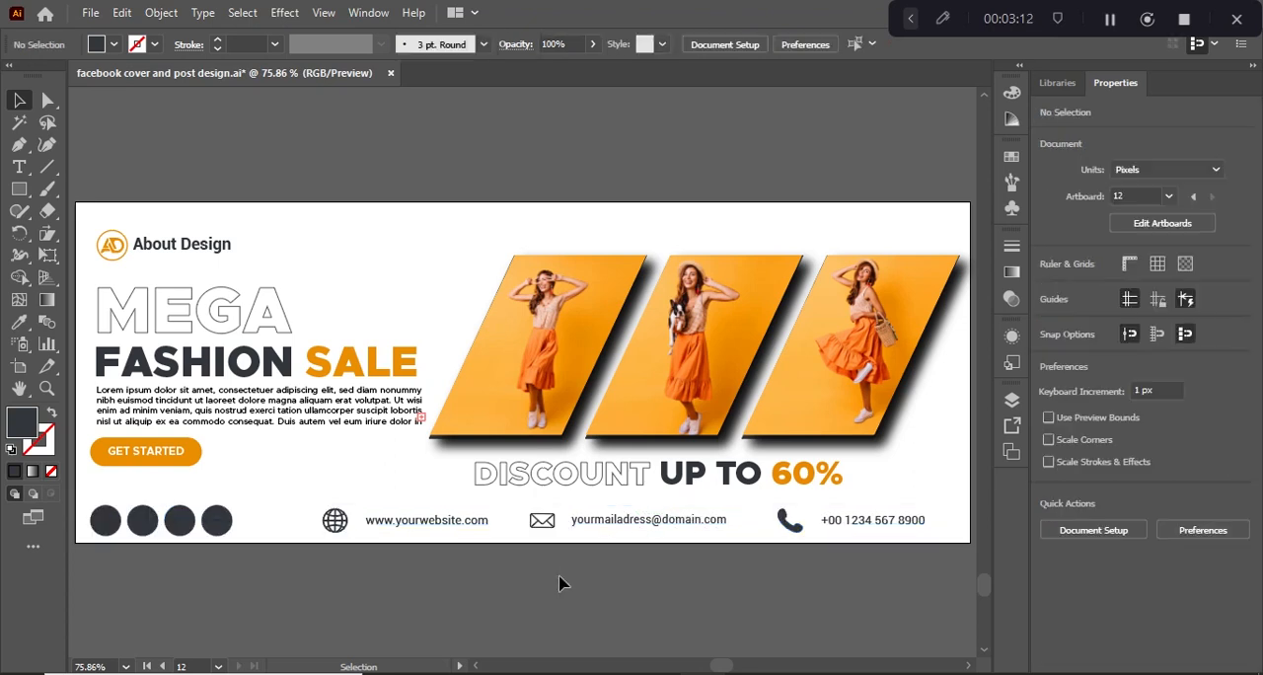